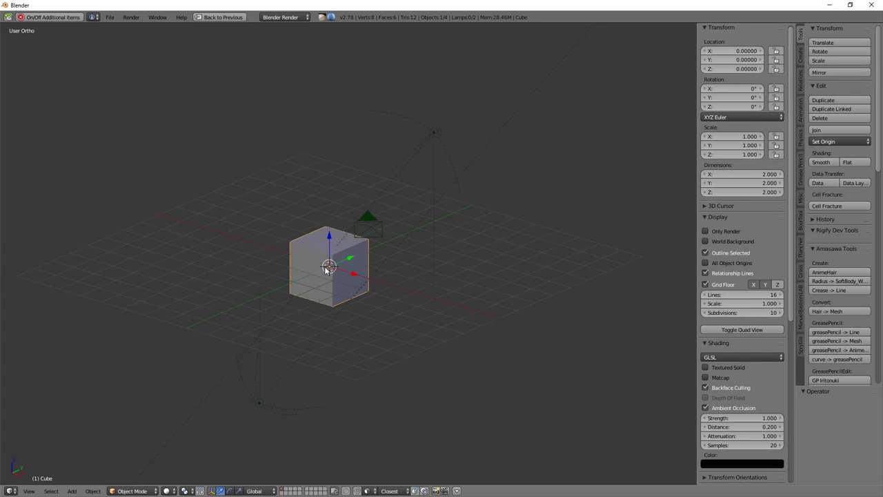
Delete the default cube and add a cylinder mesh
{"action": "key", "text": "x"}
{"action": "left_click", "coordinate": [328, 269]}
{"action": "key", "text": "shift+a"}
{"action": "left_click", "coordinate": [376, 64]}
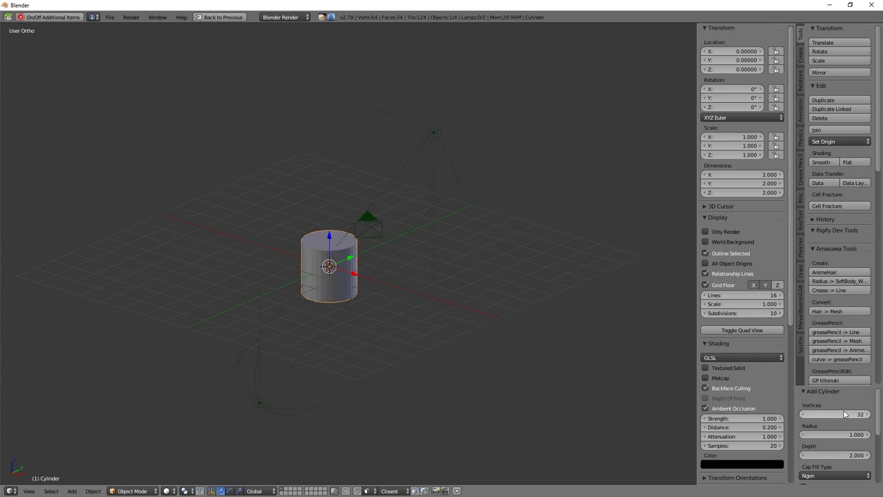
In Edit Mode, select the whole cylinder and subdivide it
{"action": "key", "text": "Tab"}
{"action": "key", "text": "ctrl+Tab"}
{"action": "left_click", "coordinate": [327, 319]}
{"action": "scroll", "coordinate": [318, 290], "scroll_direction": "up", "scroll_amount": 3}
{"action": "left_click", "coordinate": [311, 246], "text": "alt"}
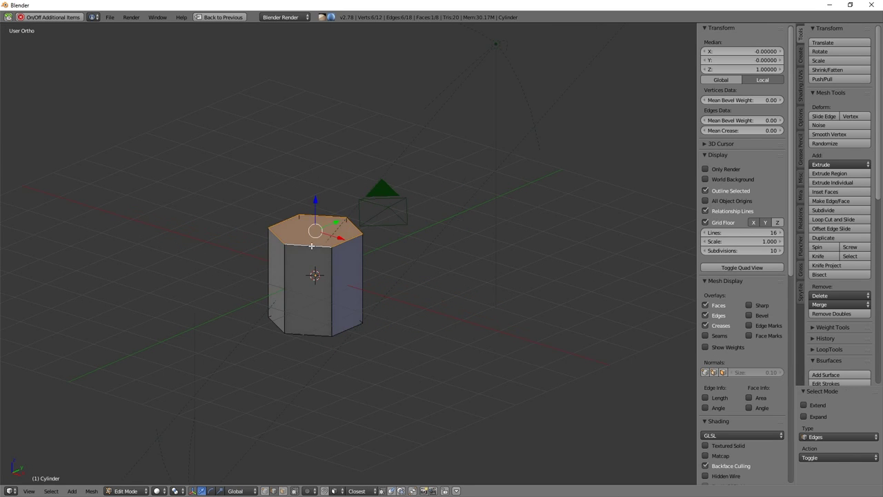
{"action": "key", "text": "a"}
{"action": "left_click", "coordinate": [823, 209]}
From the top view, scale the edge midpoints inward to form a star
{"action": "key", "text": "ctrl+Tab"}
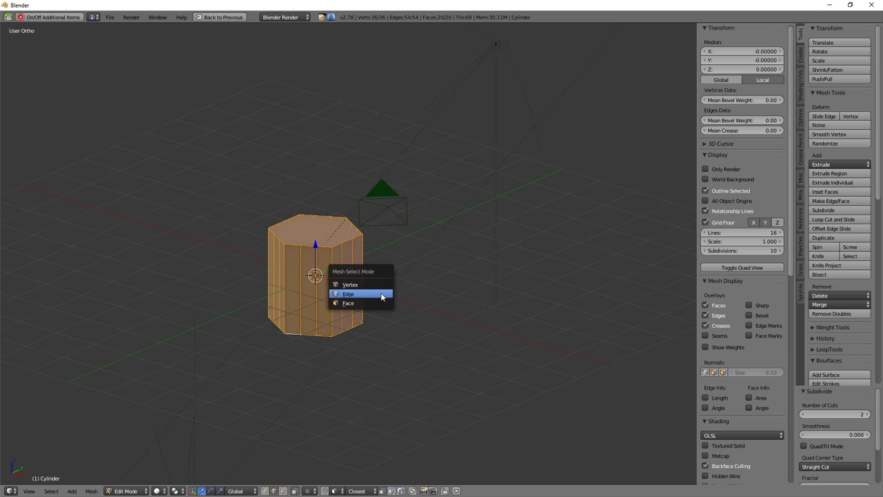
{"action": "left_click", "coordinate": [380, 293]}
{"action": "key", "text": "KP_7"}
{"action": "scroll", "coordinate": [351, 251], "scroll_direction": "up", "scroll_amount": 3}
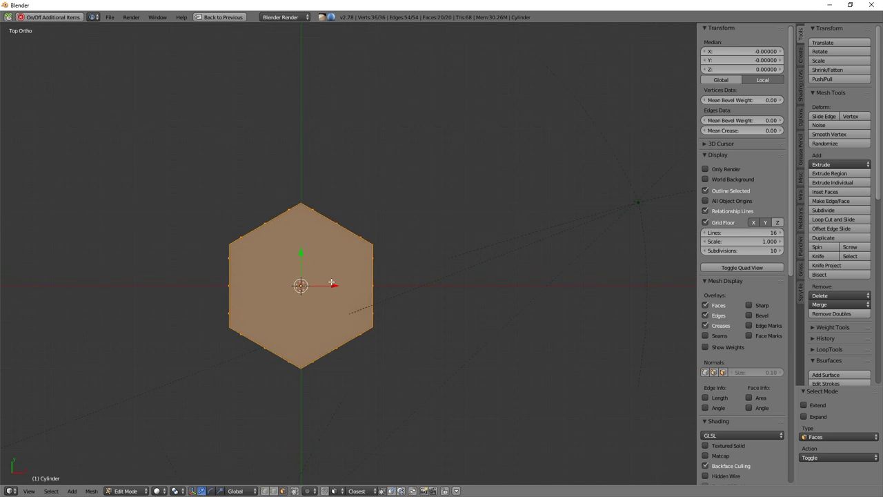
{"action": "right_click", "coordinate": [336, 224]}
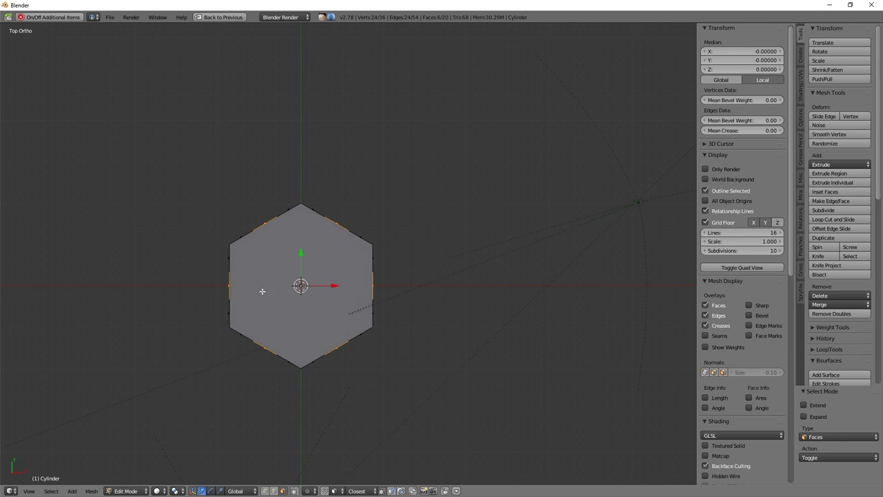
{"action": "key", "text": "s"}
{"action": "left_click", "coordinate": [431, 325]}
Invert the selection to the star's tips and bevel them flat into gear teeth
{"action": "key", "text": "ctrl+Tab"}
{"action": "left_click", "coordinate": [427, 322]}
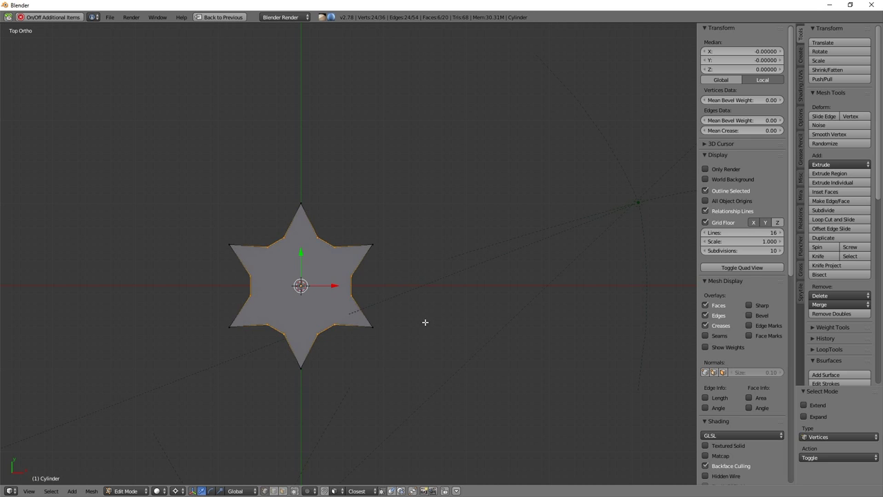
{"action": "key", "text": "ctrl+i"}
{"action": "key", "text": "ctrl+shift+b"}
{"action": "left_click", "coordinate": [447, 326]}
Give all the gear's edges a full crease of 1
{"action": "key", "text": "ctrl+Tab"}
{"action": "left_click", "coordinate": [428, 352]}
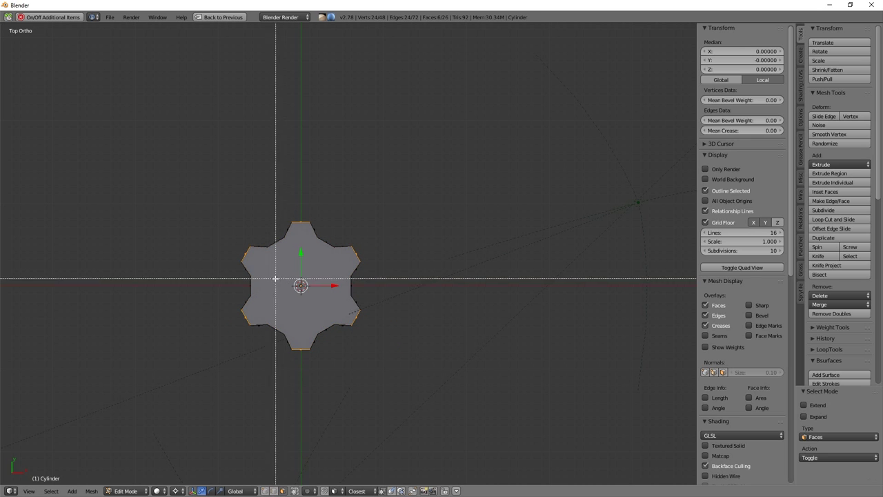
{"action": "key", "text": "a"}
{"action": "key", "text": "shift+e"}
{"action": "type", "text": "1"}
{"action": "key", "text": "Return"}
{"action": "mouse_move", "coordinate": [329, 310]}
{"action": "middle_mouse_down"}
{"action": "mouse_move", "coordinate": [324, 324]}
{"action": "mouse_move", "coordinate": [322, 262]}
{"action": "middle_mouse_up"}
Extrude the gear face upward into a tall fluted prism
{"action": "key", "text": "KP_7"}
{"action": "key", "text": "a"}
{"action": "key", "text": "a"}
{"action": "key", "text": "e"}
{"action": "key", "text": "2"}
{"action": "key", "text": "Return"}
Back in Object Mode, move the prism down along Z below the origin
{"action": "key", "text": "Tab"}
{"action": "key", "text": "g"}
{"action": "key", "text": "z"}
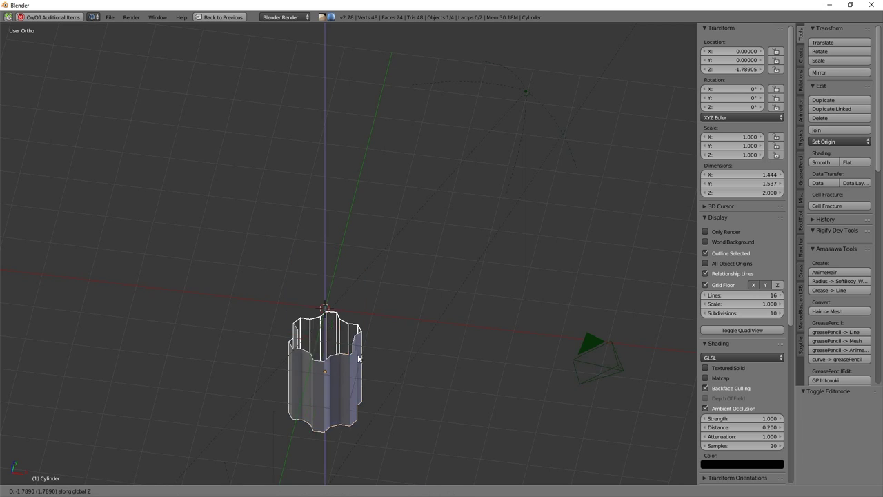
{"action": "left_click", "coordinate": [324, 324]}
{"action": "key", "text": "shift+a"}
Add a 24-vertex cylinder rotated 7.5° about Z
{"action": "left_click", "coordinate": [461, 94]}
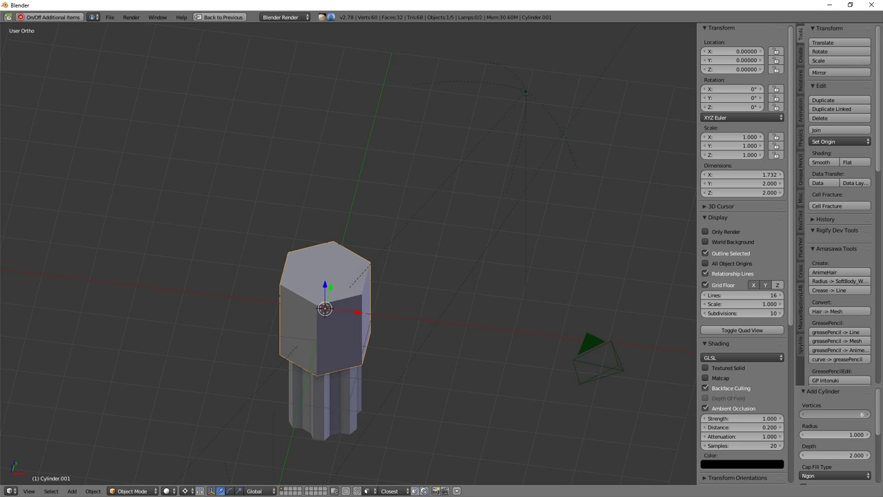
{"action": "type", "text": "24"}
{"action": "key", "text": "Return"}
{"action": "type", "text": "rz7"}
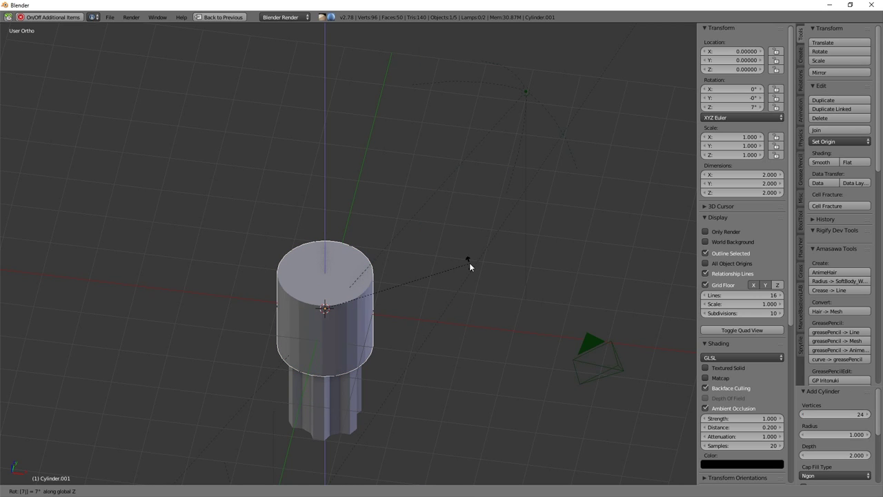
{"action": "type", "text": ".5"}
{"action": "key", "text": "Return"}
Scale the cylinder down and squash it along Z into a short disc
{"action": "key", "text": "KP_1"}
{"action": "key", "text": "s"}
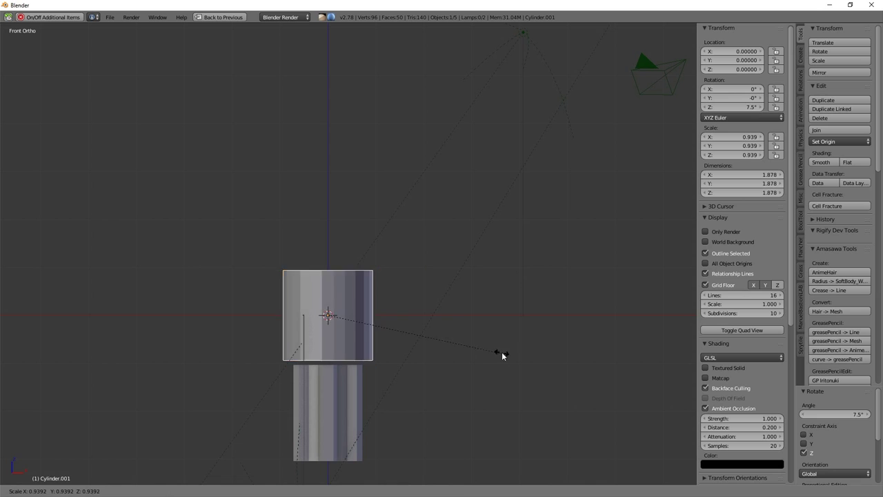
{"action": "left_click", "coordinate": [419, 328]}
{"action": "scroll", "coordinate": [419, 329], "scroll_direction": "down", "scroll_amount": 3, "text": "shift"}
{"action": "key", "text": "s"}
{"action": "key", "text": "z"}
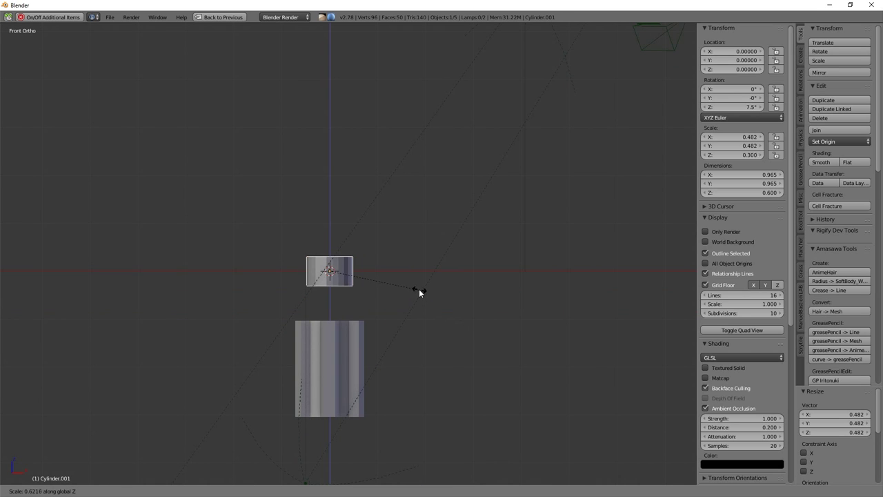
{"action": "left_click", "coordinate": [386, 283]}
Start adding 11 horizontal loop cuts to the disc in Edit Mode
{"action": "key", "text": "Tab"}
{"action": "scroll", "coordinate": [367, 277], "scroll_direction": "up", "scroll_amount": 8}
{"action": "key", "text": "ctrl+r"}
Place the evenly spaced loop cuts and bevel the alternating horizontal loops
{"action": "scroll", "coordinate": [335, 302], "scroll_direction": "up", "scroll_amount": 10}
{"action": "left_click", "coordinate": [335, 301]}
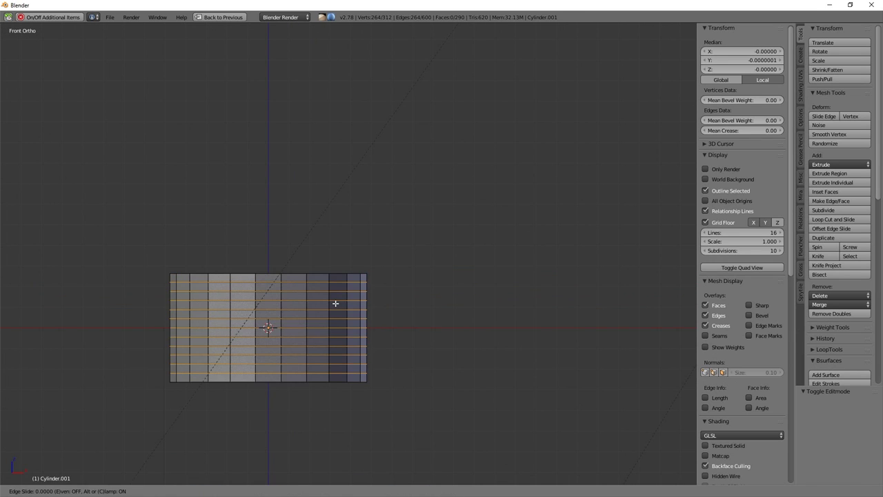
{"action": "right_click", "coordinate": [351, 281]}
{"action": "right_click", "coordinate": [347, 298], "text": "alt"}
{"action": "scroll", "coordinate": [345, 298], "scroll_direction": "up", "scroll_amount": 2}
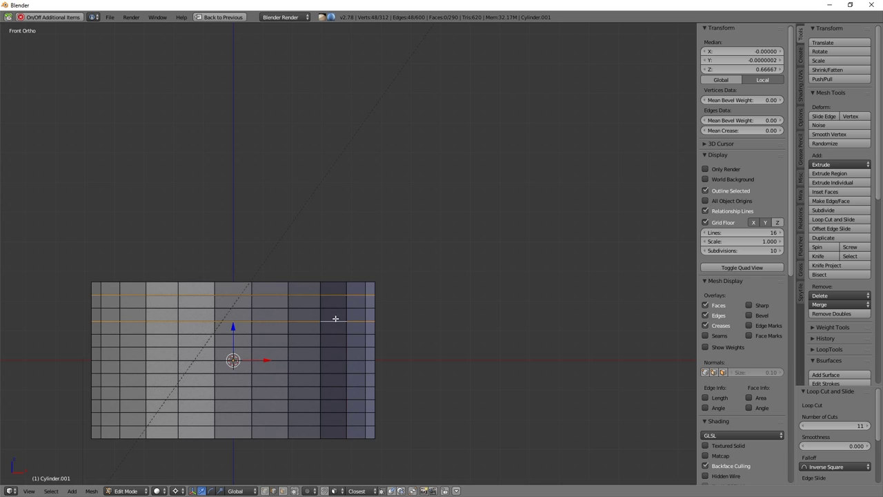
{"action": "key", "text": "ctrl+b"}
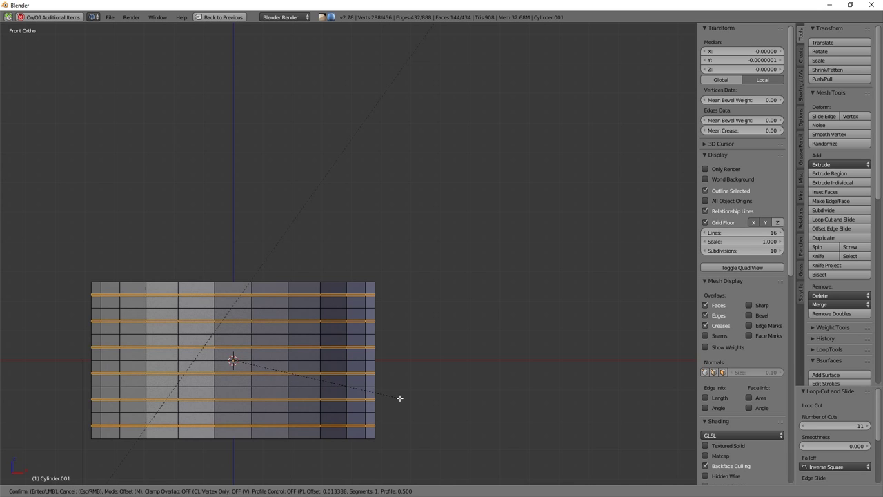
{"action": "left_click", "coordinate": [397, 399]}
Scale the selected beveled loops outward to form ridges
{"action": "right_click", "coordinate": [357, 412], "text": "alt"}
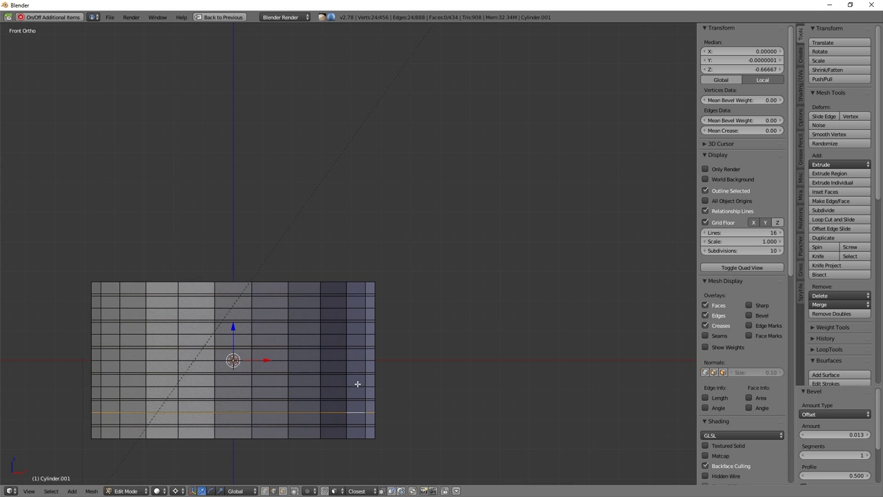
{"action": "right_click", "coordinate": [358, 312], "text": "alt+shift"}
{"action": "middle_click_drag", "start_coordinate": [369, 317], "coordinate": [457, 276], "text": "shift"}
{"action": "key", "text": "s"}
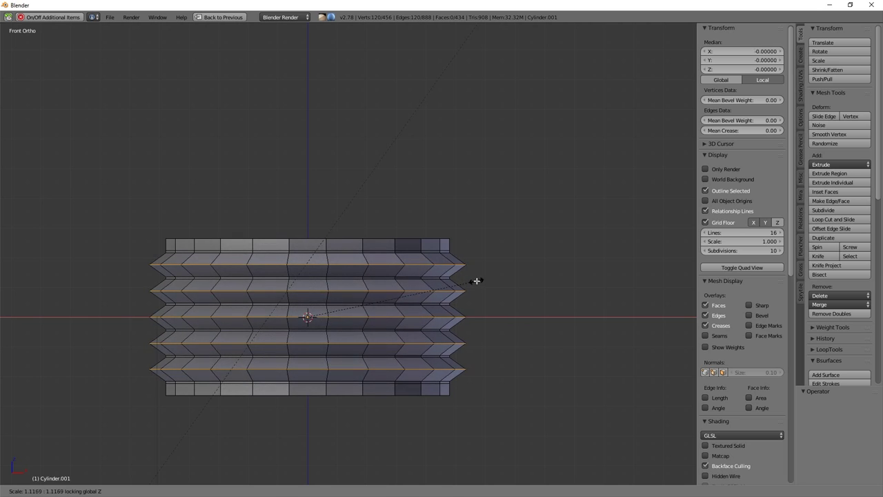
{"action": "left_click", "coordinate": [477, 280]}
Delete the top and bottom rim loops of the collar
{"action": "right_click", "coordinate": [385, 238], "text": "alt"}
{"action": "right_click", "coordinate": [387, 393], "text": "alt+shift"}
{"action": "key", "text": "x"}
{"action": "left_click", "coordinate": [376, 394]}
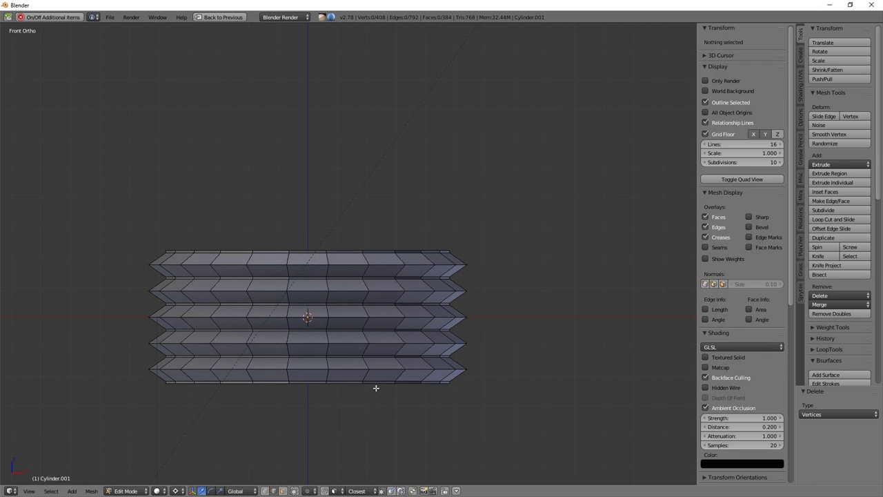
Extrude the collar's bottom edge loop a short way down into a neck
{"action": "right_click", "coordinate": [374, 381], "text": "alt"}
{"action": "key", "text": "e"}
{"action": "left_click", "coordinate": [375, 416]}
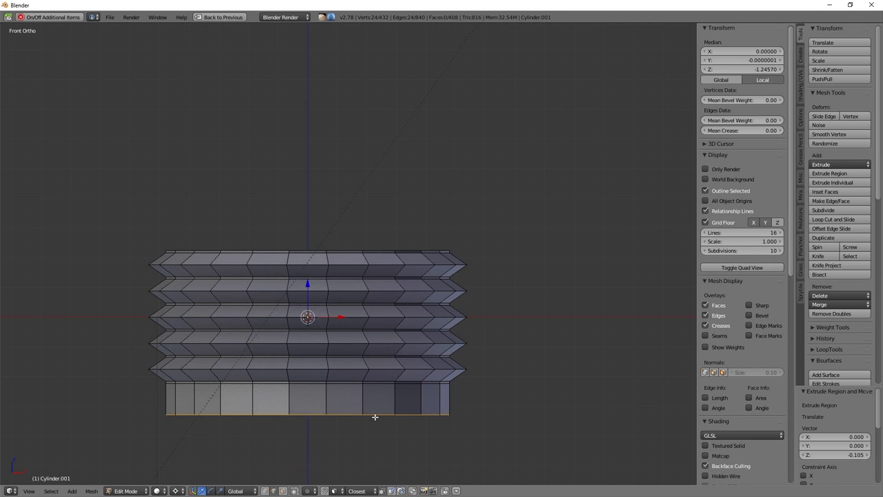
{"action": "scroll", "coordinate": [375, 416], "scroll_direction": "down", "scroll_amount": 7}
Extrude the bottom loop again, widen it into a flared skirt and lower it
{"action": "key", "text": "e"}
{"action": "right_click", "coordinate": [366, 297]}
{"action": "key", "text": "s"}
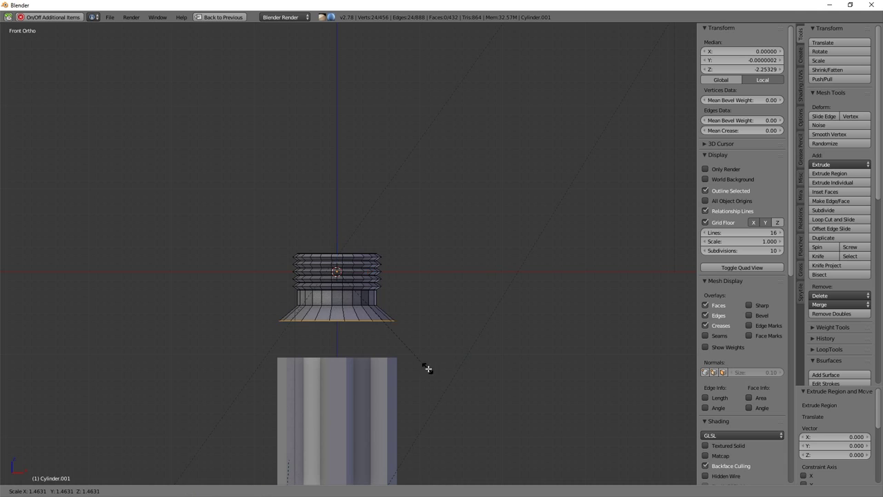
{"action": "left_click", "coordinate": [455, 373]}
{"action": "key", "text": "g"}
{"action": "left_click", "coordinate": [446, 389]}
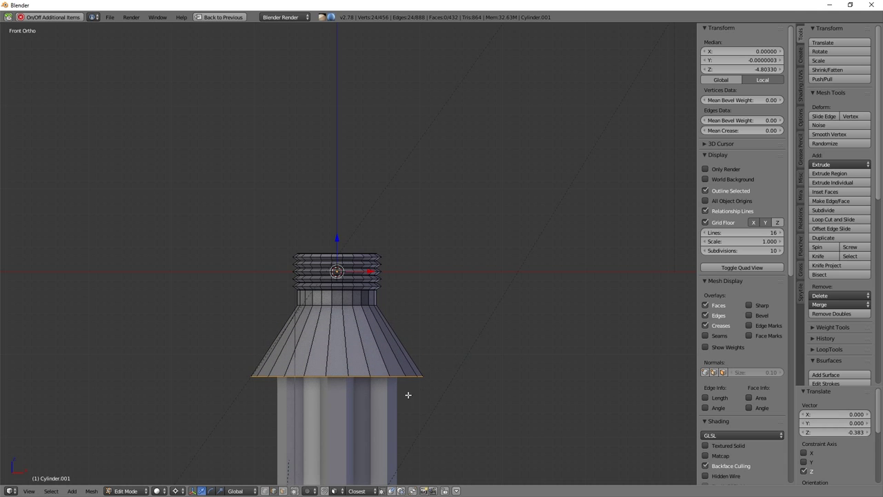
Select the fluted handle along with the collar and join them into one object
{"action": "key", "text": "Tab"}
{"action": "right_click", "coordinate": [374, 406]}
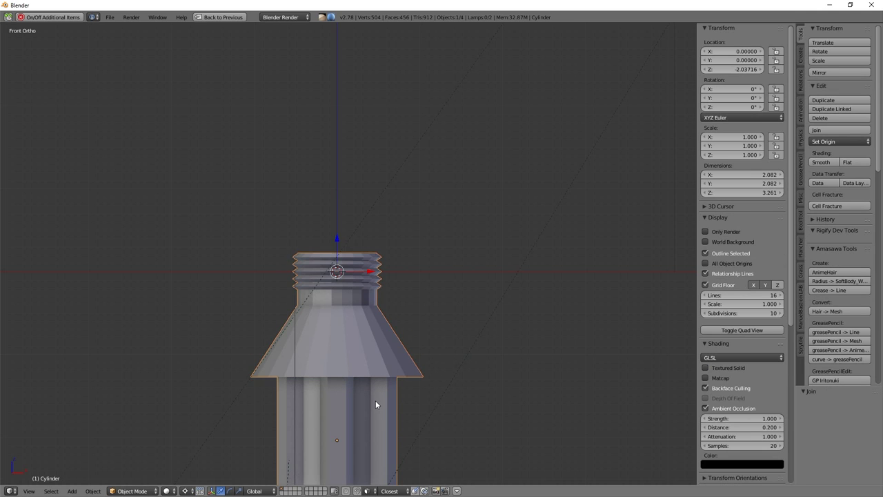
{"action": "key", "text": "Tab"}
Select all linked collar geometry and move it down along Z
{"action": "key", "text": "ctrl+r"}
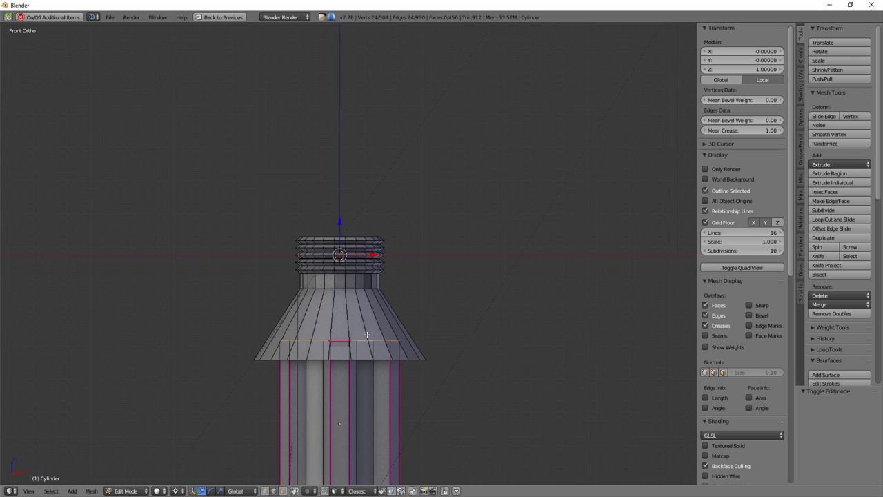
{"action": "middle_click_drag", "start_coordinate": [366, 335], "coordinate": [373, 306], "text": "shift"}
{"action": "key", "text": "l"}
{"action": "key", "text": "g"}
{"action": "key", "text": "z"}
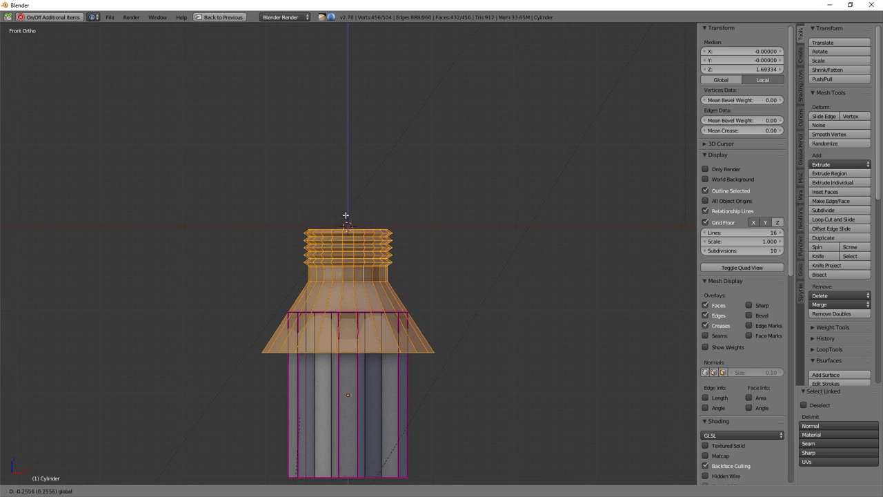
{"action": "left_click", "coordinate": [346, 203]}
{"action": "left_click", "coordinate": [348, 198]}
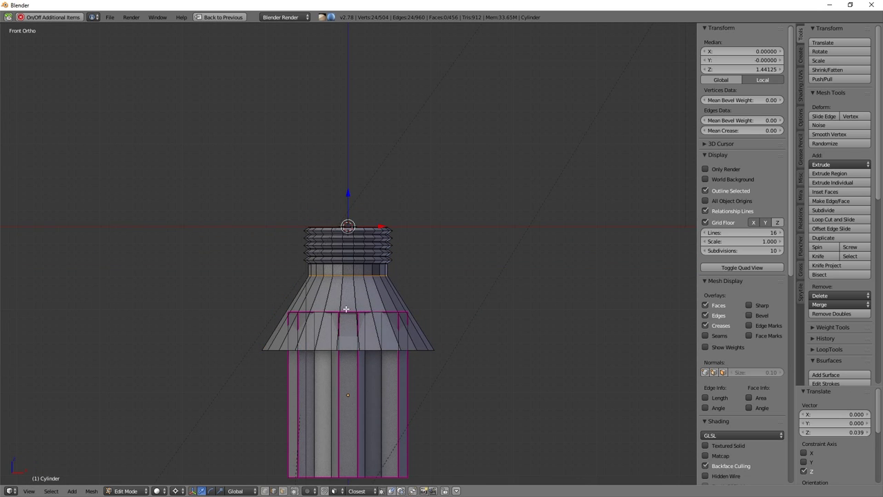
From the top view, change snapping and apply a zero-offset move to the selection
{"action": "key", "text": "KP_7"}
{"action": "key", "text": "ctrl+shift+Tab"}
{"action": "left_click", "coordinate": [359, 314]}
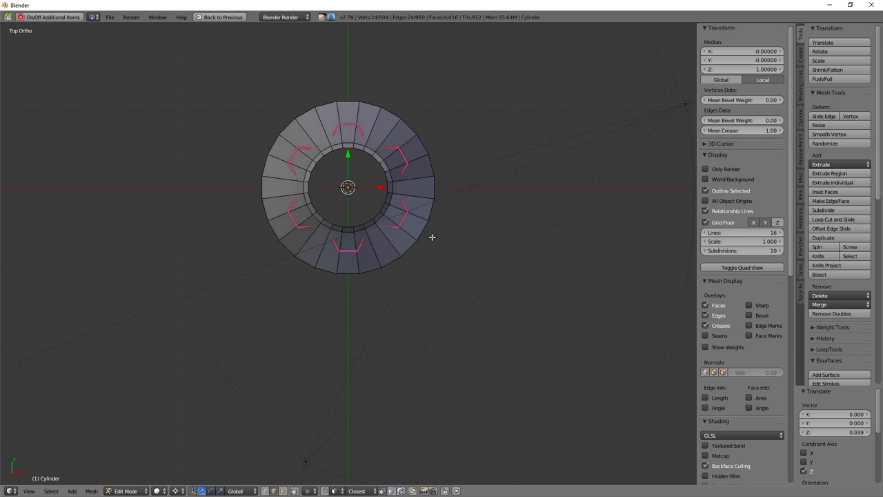
{"action": "key", "text": "g"}
{"action": "key", "text": "0"}
{"action": "key", "text": "Return"}
Delete the vertices of the zigzag edge loop
{"action": "left_click", "coordinate": [408, 229], "text": "alt"}
{"action": "key", "text": "x"}
{"action": "left_click", "coordinate": [388, 269]}
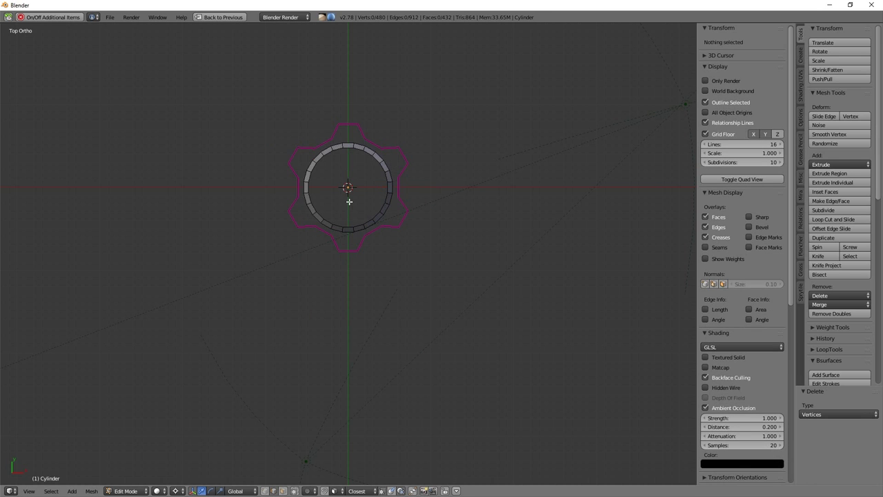
Bridge the collar's open edge loop to the handle's top loop with new faces
{"action": "key", "text": "KP_1"}
{"action": "left_click", "coordinate": [388, 291], "text": "alt+shift"}
{"action": "key", "text": "w"}
{"action": "left_click", "coordinate": [389, 294]}
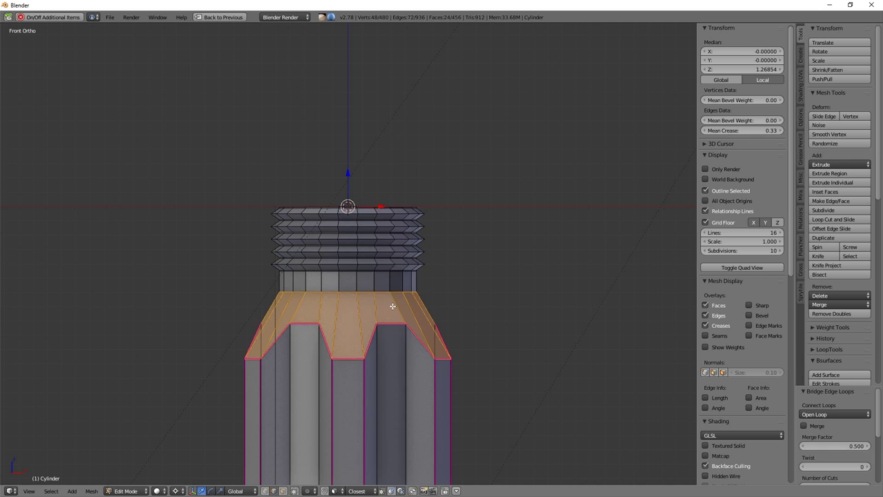
{"action": "key", "text": "1"}
Knife-cut new edges across the bridged band
{"action": "key", "text": "k"}
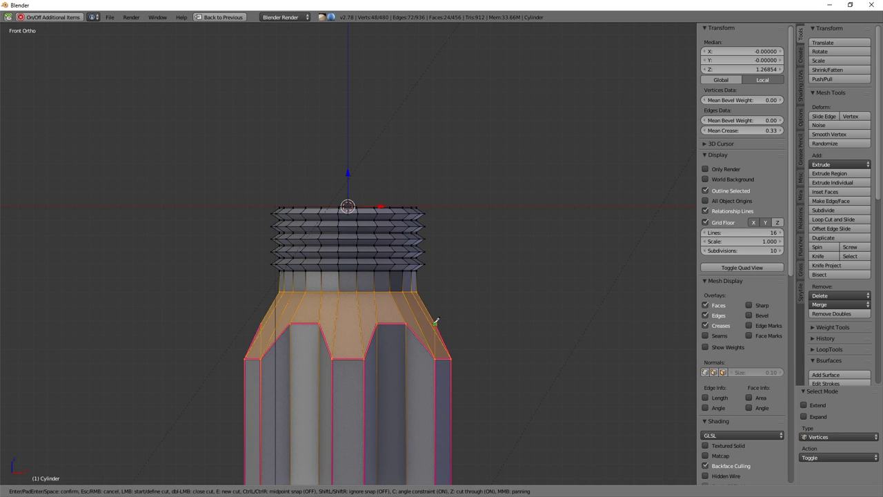
{"action": "key", "text": "Return"}
{"action": "mouse_move", "coordinate": [156, 317]}
{"action": "middle_mouse_down"}
{"action": "mouse_move", "coordinate": [298, 357]}
{"action": "mouse_move", "coordinate": [365, 132]}
{"action": "mouse_move", "coordinate": [396, 350]}
{"action": "mouse_move", "coordinate": [386, 174]}
{"action": "middle_mouse_up"}
Duplicate the handle's bottom edge loop straight down and fill it with a face
{"action": "left_click", "coordinate": [398, 157], "text": "alt"}
{"action": "scroll", "coordinate": [414, 180], "scroll_direction": "down", "scroll_amount": 3}
{"action": "key", "text": "shift+d"}
{"action": "key", "text": "z"}
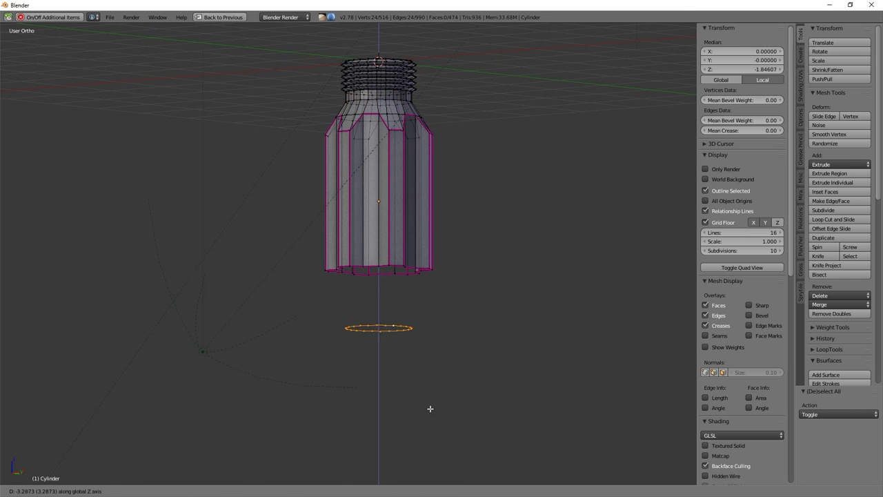
{"action": "left_click", "coordinate": [434, 403]}
{"action": "key", "text": "f"}
{"action": "middle_click_drag", "start_coordinate": [379, 325], "coordinate": [394, 319]}
{"action": "scroll", "coordinate": [394, 320], "scroll_direction": "up", "scroll_amount": 4}
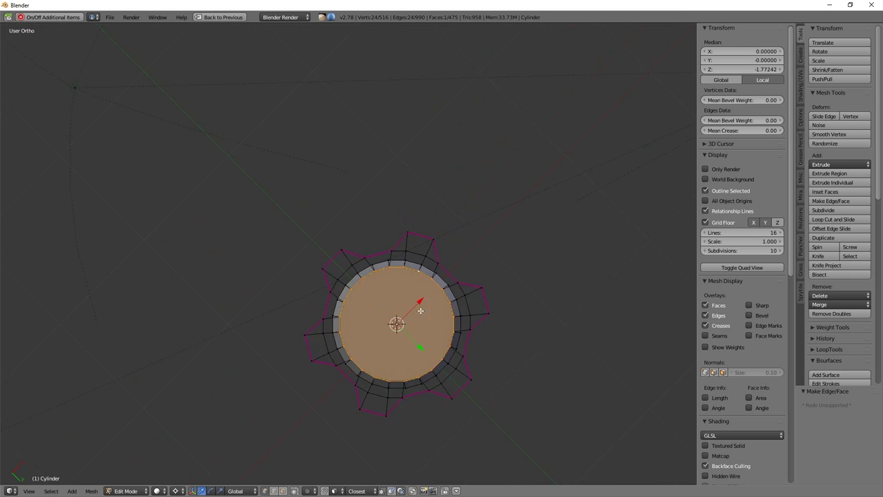
Enlarge the new face to 1.63 and extrude it upward into a cylinder
{"action": "key", "text": "s"}
{"action": "left_click", "coordinate": [573, 336]}
{"action": "middle_click_drag", "start_coordinate": [572, 335], "coordinate": [430, 419]}
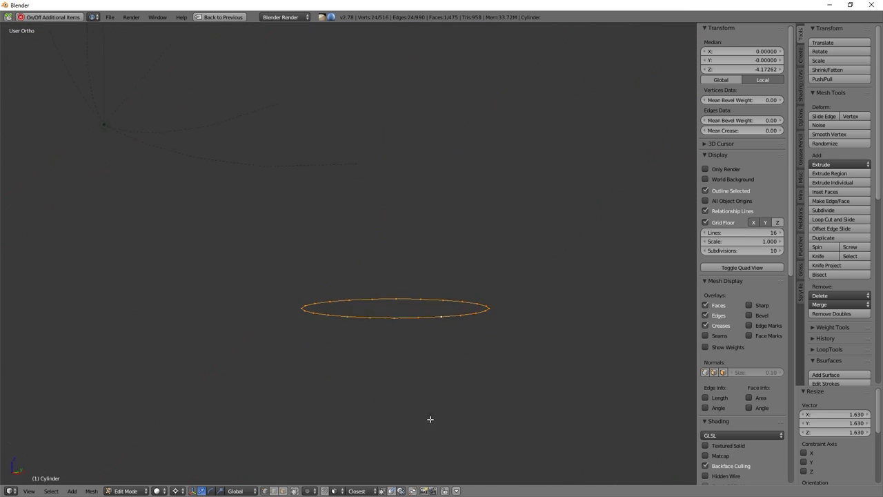
{"action": "scroll", "coordinate": [433, 319], "scroll_direction": "down", "scroll_amount": 4}
{"action": "key", "text": "e"}
{"action": "left_click", "coordinate": [427, 257]}
Delete the cylinder's top face, recalculate its normals and fill the bottom loop
{"action": "key", "text": "x"}
{"action": "left_click", "coordinate": [420, 256]}
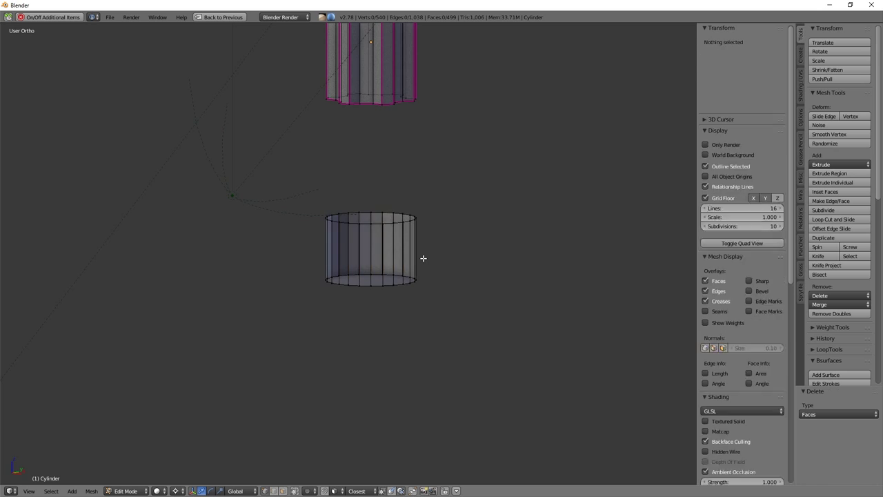
{"action": "middle_click_drag", "start_coordinate": [420, 256], "coordinate": [392, 273]}
{"action": "key", "text": "a"}
{"action": "key", "text": "ctrl+n"}
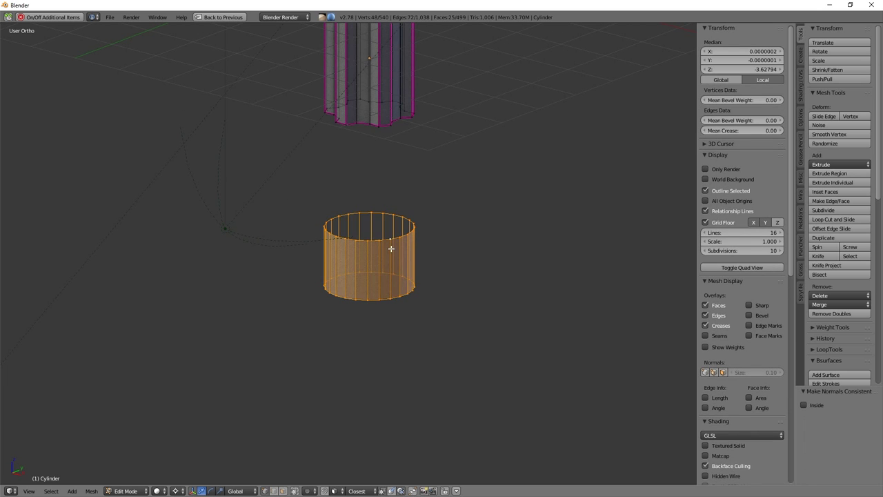
{"action": "right_click", "coordinate": [374, 303], "text": "alt"}
{"action": "key", "text": "f"}
Bevel the cylinder's bottom rim at 0.185 with 2 segments
{"action": "middle_click_drag", "start_coordinate": [378, 294], "coordinate": [390, 163]}
{"action": "scroll", "coordinate": [391, 165], "scroll_direction": "up", "scroll_amount": 3}
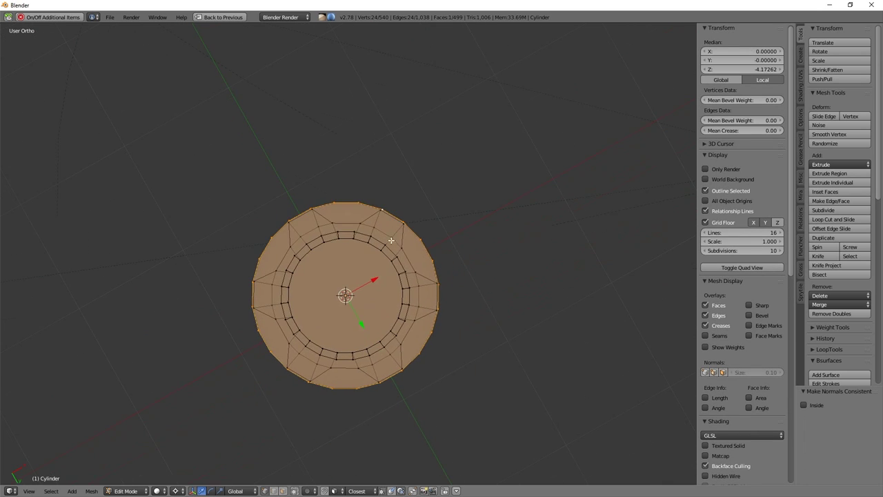
{"action": "key", "text": "i"}
{"action": "scroll", "coordinate": [469, 270], "scroll_direction": "up", "scroll_amount": 1}
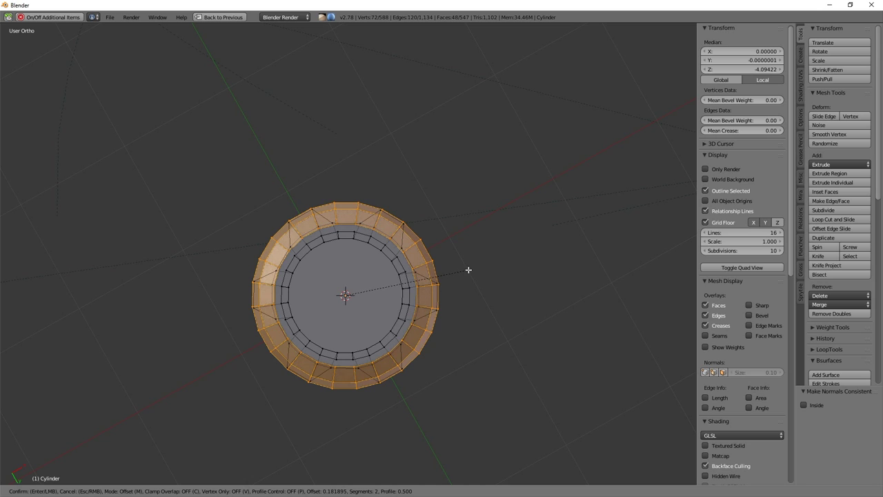
{"action": "left_click", "coordinate": [469, 270]}
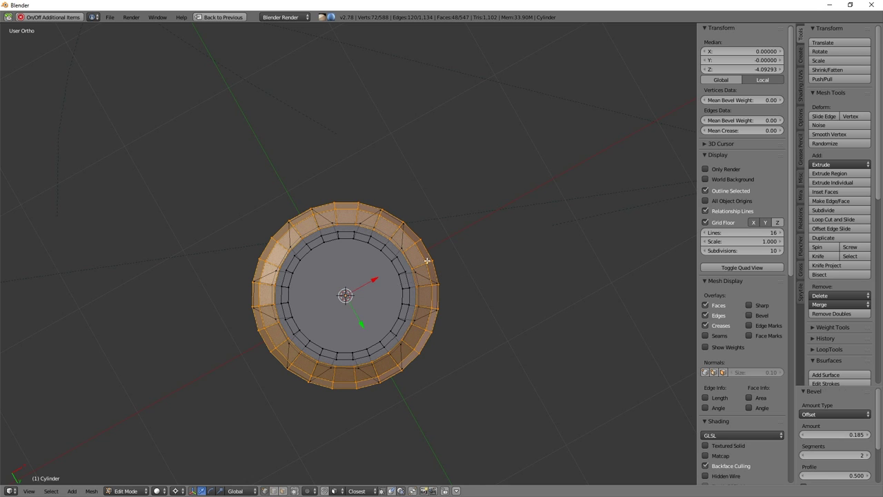
Move the cylinder vertically up to sit at the handle's bottom end
{"action": "key", "text": "KP_1"}
{"action": "scroll", "coordinate": [352, 228], "scroll_direction": "down", "scroll_amount": 4}
{"action": "key", "text": "g"}
{"action": "key", "text": "z"}
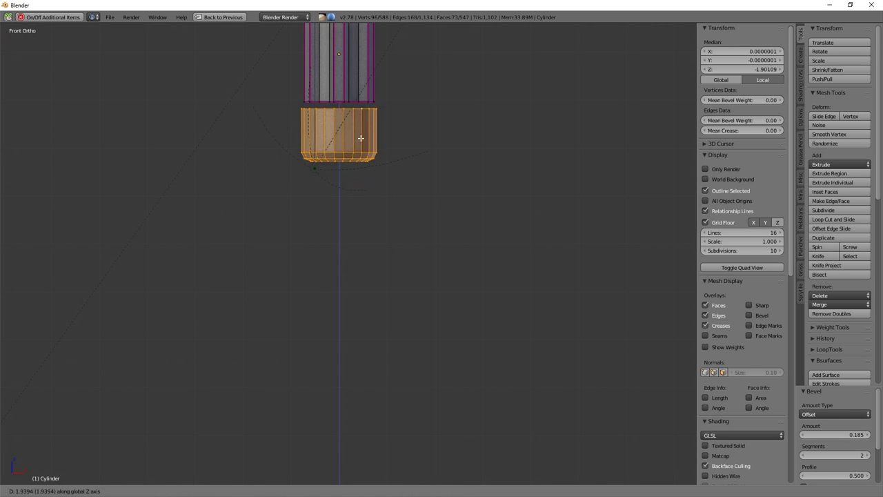
{"action": "left_click", "coordinate": [354, 114]}
{"action": "scroll", "coordinate": [338, 138], "scroll_direction": "up", "scroll_amount": 3}
{"action": "left_click", "coordinate": [330, 202], "text": "alt"}
{"action": "key", "text": "ctrl+KP_7"}
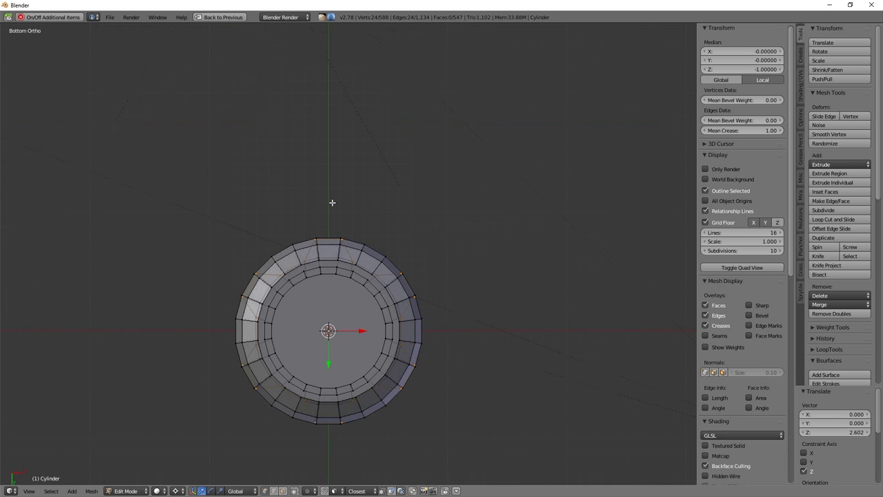
{"action": "key", "text": "g"}
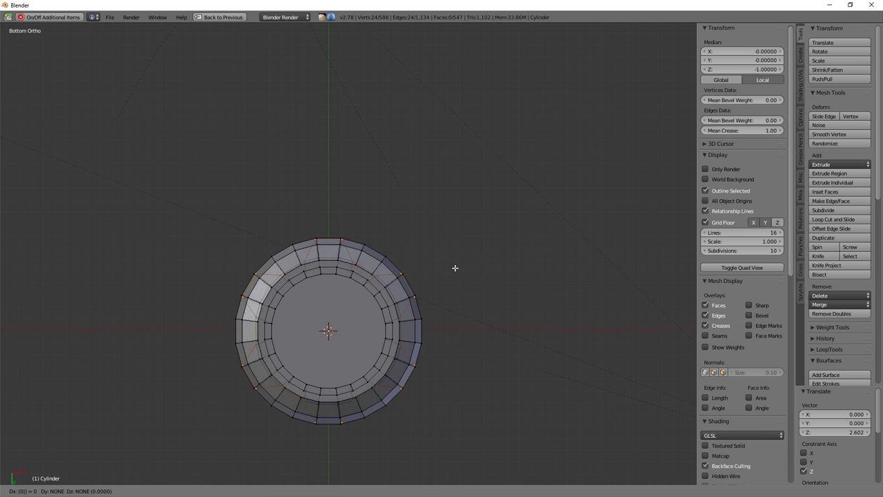
{"action": "key", "text": "Return"}
{"action": "key", "text": "KP_1"}
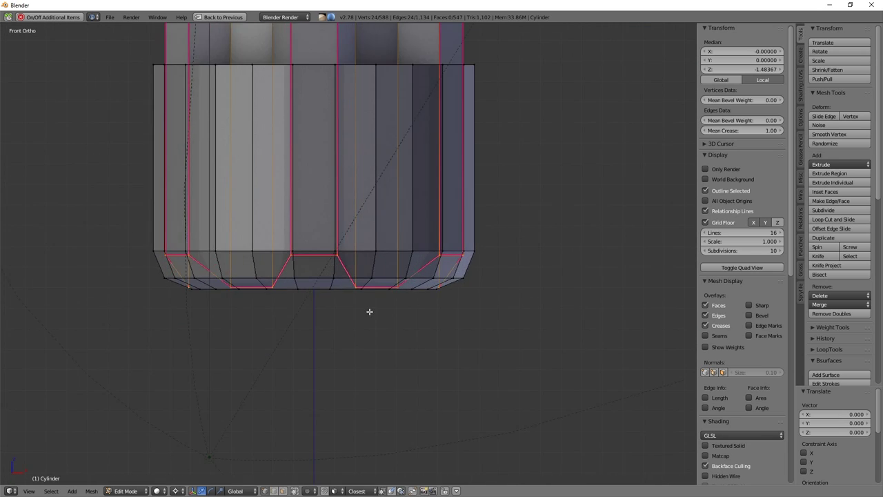
Delete the end cylinder's side faces, keeping its bevelled base
{"action": "middle_click_drag", "start_coordinate": [370, 311], "coordinate": [524, 103]}
{"action": "right_click", "coordinate": [547, 66]}
{"action": "right_click", "coordinate": [547, 66], "text": "alt"}
{"action": "key", "text": "ctrl+KP_Add"}
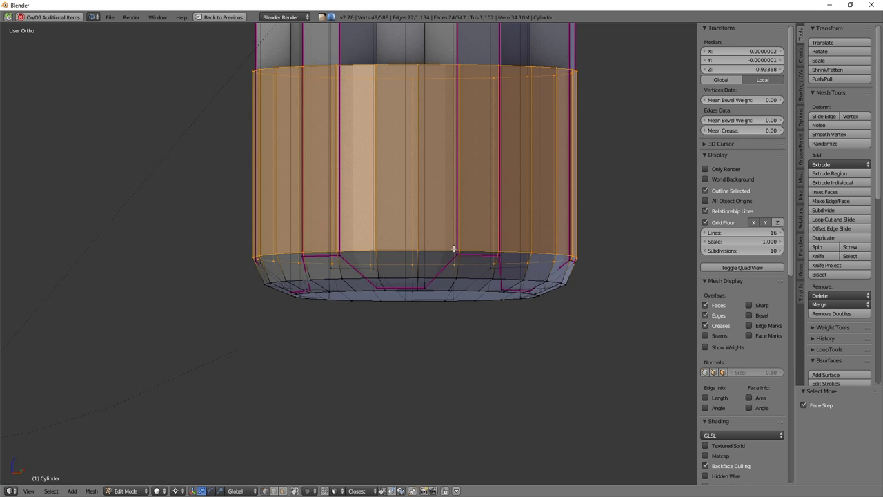
{"action": "key", "text": "x"}
{"action": "left_click", "coordinate": [453, 250]}
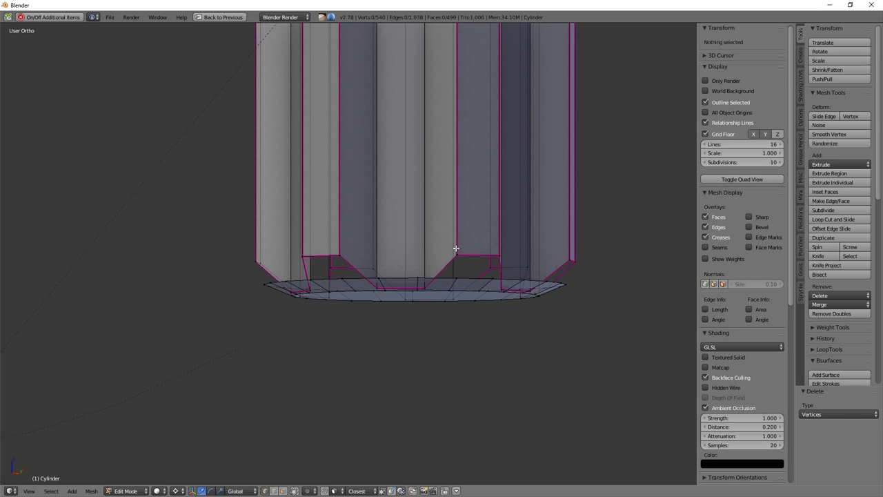
Lower the bottom cap slightly and shrink it to 0.713, keeping its height unchanged
{"action": "right_click", "coordinate": [401, 274], "text": "alt"}
{"action": "key", "text": "g"}
{"action": "key", "text": "z"}
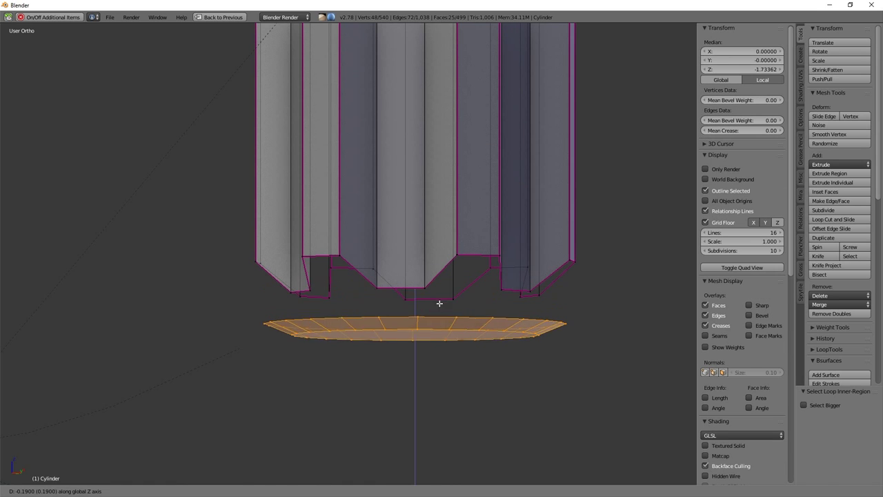
{"action": "left_click", "coordinate": [437, 301]}
{"action": "middle_click_drag", "start_coordinate": [438, 301], "coordinate": [418, 327]}
{"action": "key", "text": "s"}
{"action": "key", "text": "shift+z"}
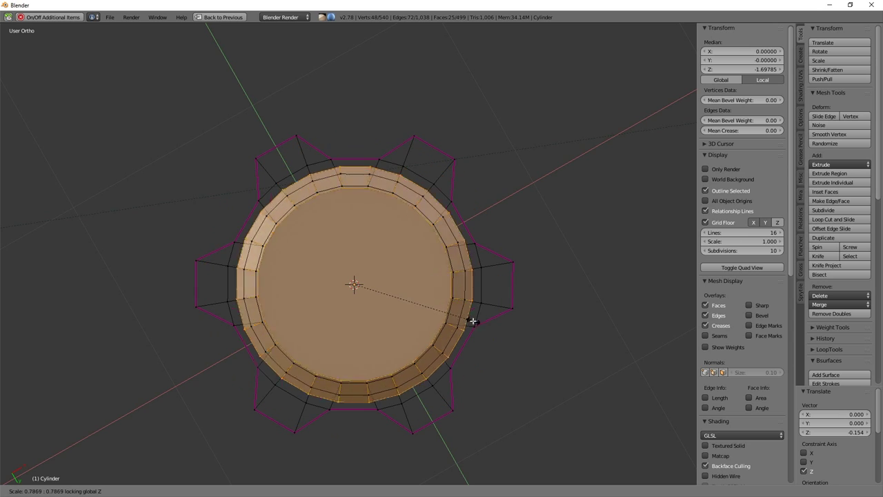
{"action": "left_click", "coordinate": [465, 314]}
{"action": "key", "text": "KP_1"}
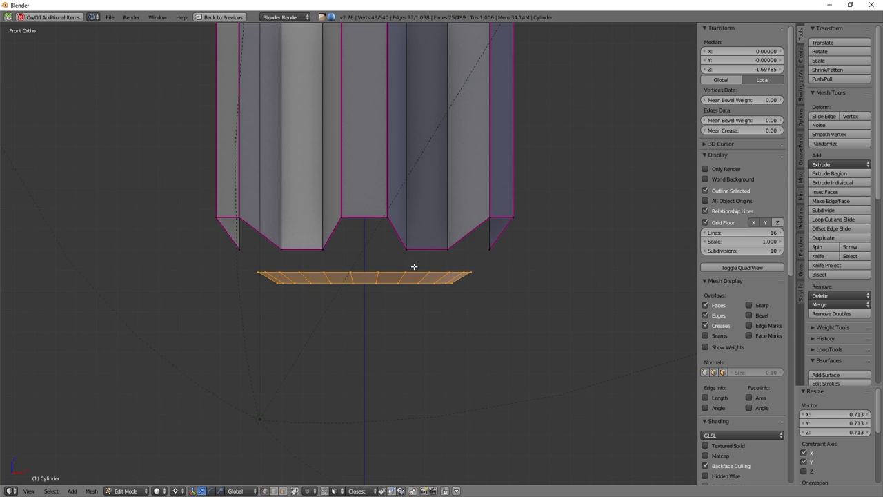
Bridge the cap's edge loop to the handle's fluted bottom loop
{"action": "right_click", "coordinate": [414, 271], "text": "alt"}
{"action": "right_click", "coordinate": [423, 247], "text": "alt+shift"}
{"action": "key", "text": "w"}
{"action": "left_click", "coordinate": [426, 249]}
{"action": "scroll", "coordinate": [421, 276], "scroll_direction": "up", "scroll_amount": 1}
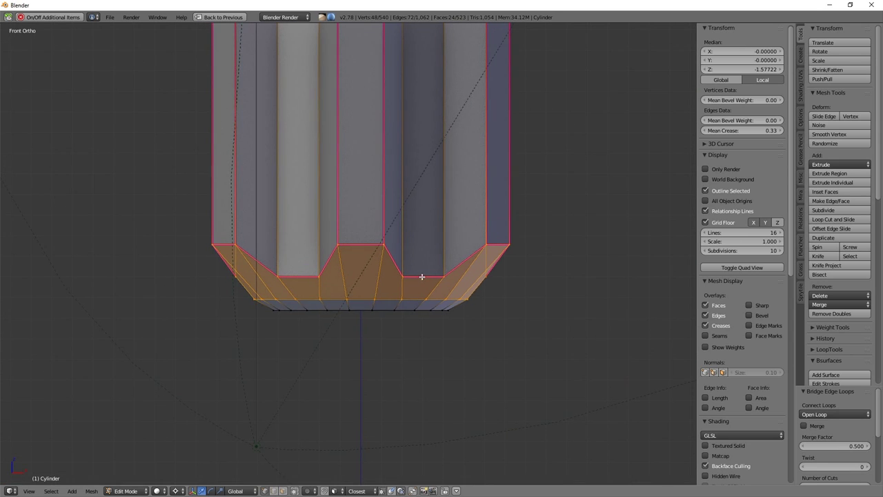
Knife-cut a horizontal edge loop across the bottom taper and slide it slightly down
{"action": "right_click", "coordinate": [513, 279]}
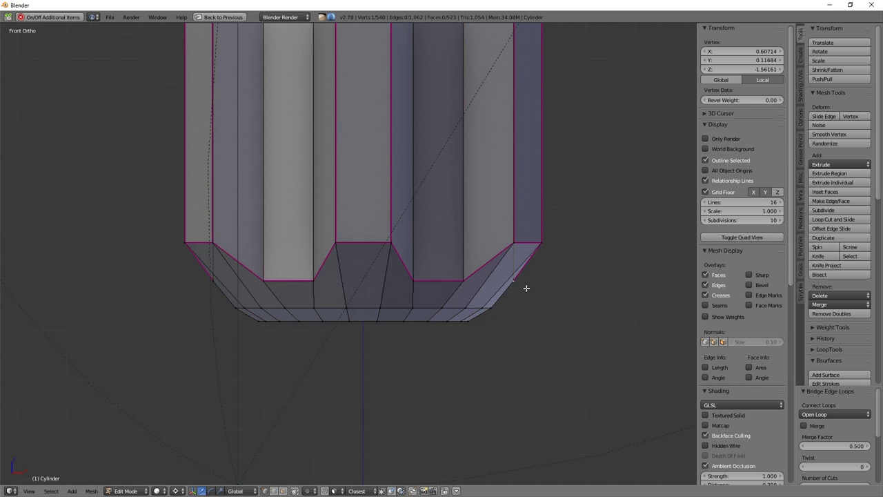
{"action": "key", "text": "k"}
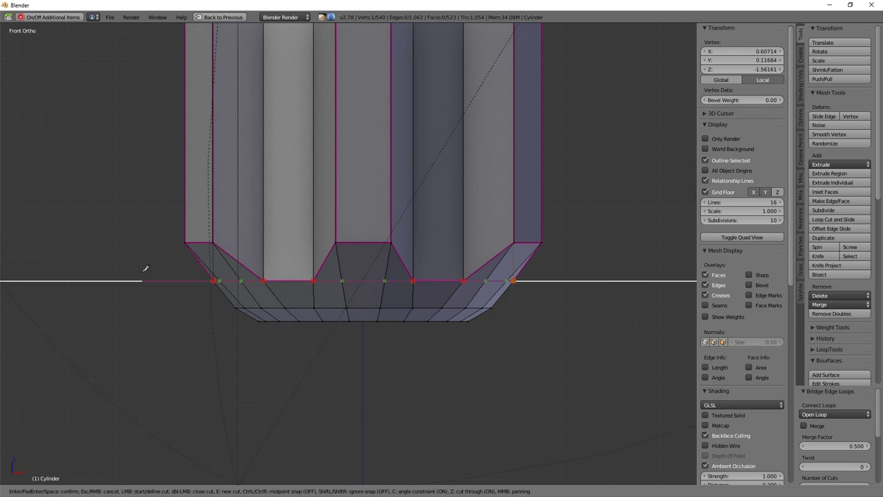
{"action": "key", "text": "Return"}
{"action": "key", "text": "k"}
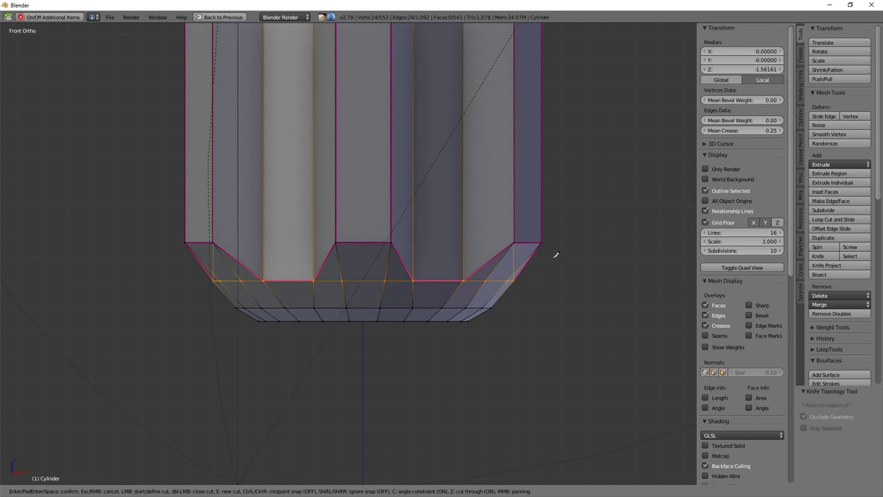
{"action": "left_click_drag", "start_coordinate": [555, 255], "coordinate": [102, 261]}
{"action": "key", "text": "Return"}
{"action": "key", "text": "g"}
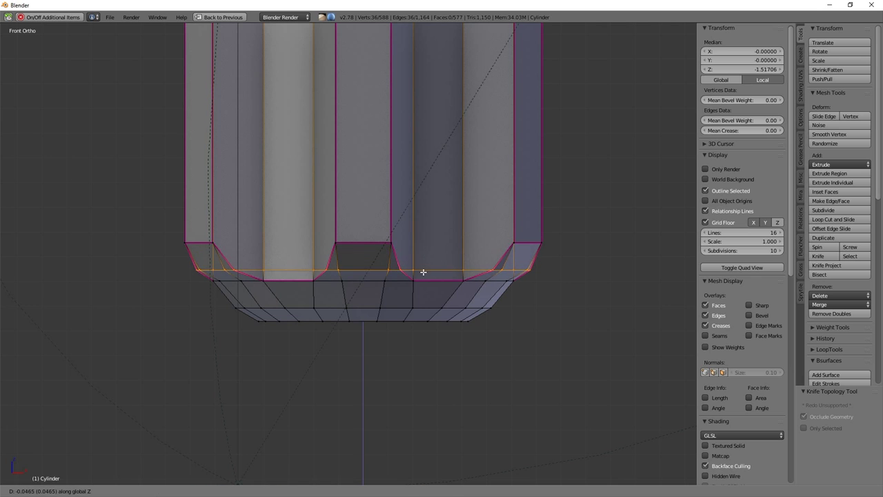
{"action": "left_click", "coordinate": [419, 272]}
Flatten the bottom band of faces slightly along Z
{"action": "key", "text": "ctrl+alt+r"}
{"action": "key", "text": "s"}
{"action": "key", "text": "z"}
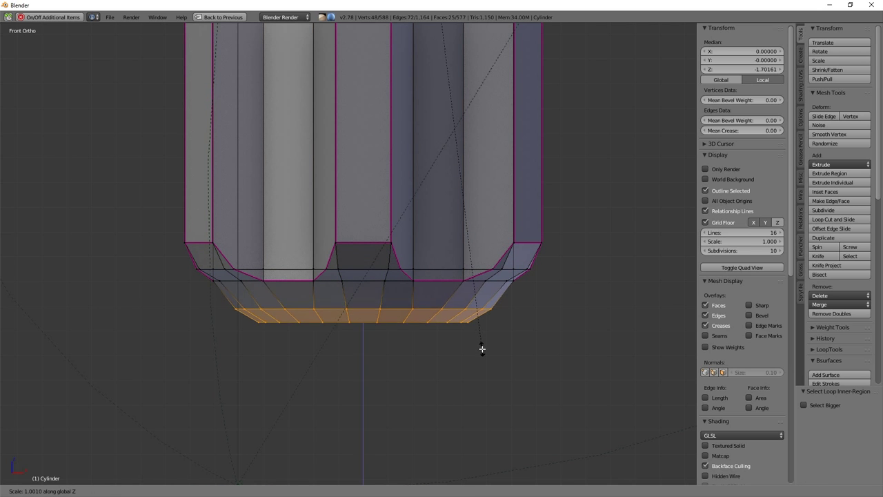
{"action": "left_click", "coordinate": [464, 326]}
{"action": "scroll", "coordinate": [458, 326], "scroll_direction": "up", "scroll_amount": 1}
Raise the bottom cap slightly and inset it by 0.1068
{"action": "left_click", "coordinate": [466, 318], "text": "alt"}
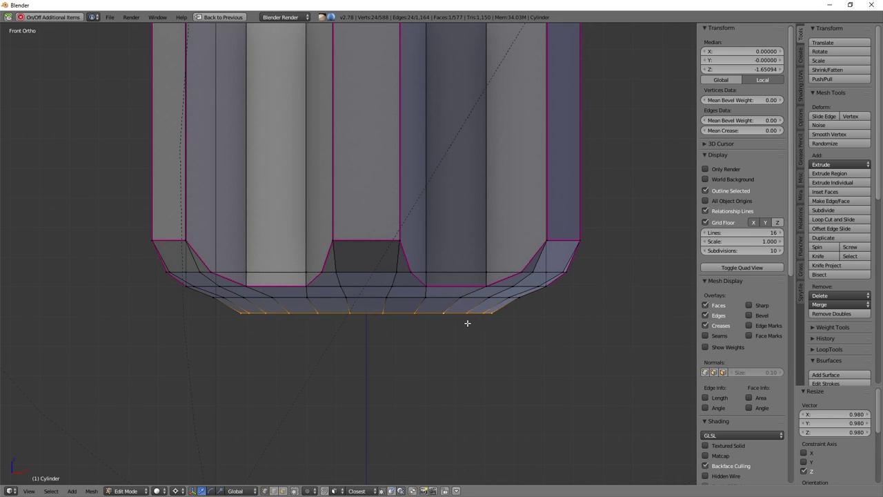
{"action": "key", "text": "g"}
{"action": "key", "text": "z"}
{"action": "left_click", "coordinate": [520, 331]}
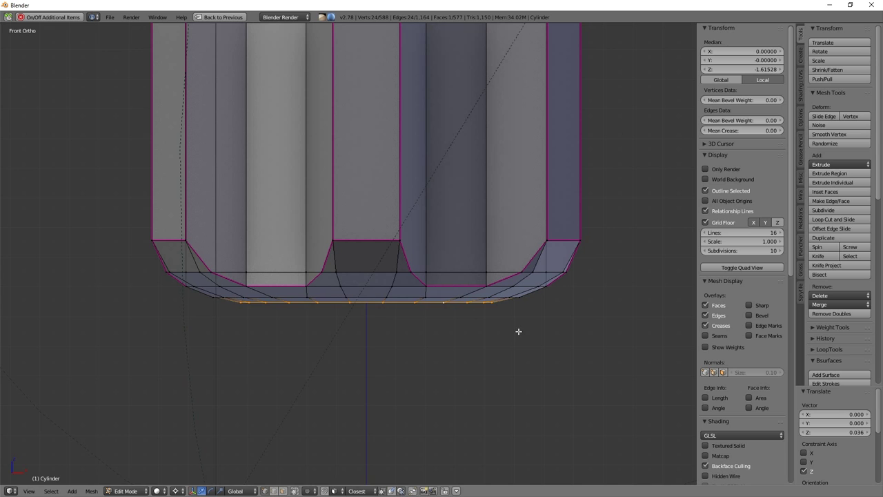
{"action": "key", "text": "KP_2"}
{"action": "key", "text": "KP_2"}
{"action": "key", "text": "i"}
{"action": "left_click", "coordinate": [530, 339]}
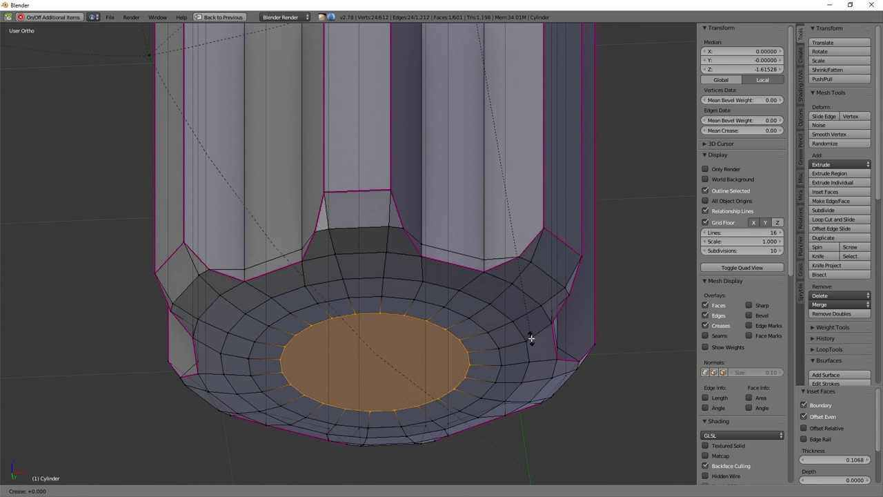
Return to Object Mode and smooth the handle with level-2 subdivision
{"action": "key", "text": "Tab"}
{"action": "key", "text": "ctrl+2"}
{"action": "mouse_move", "coordinate": [532, 337]}
{"action": "middle_mouse_down"}
{"action": "mouse_move", "coordinate": [490, 330]}
{"action": "mouse_move", "coordinate": [492, 360]}
{"action": "mouse_move", "coordinate": [456, 290]}
{"action": "mouse_move", "coordinate": [480, 242]}
{"action": "mouse_move", "coordinate": [392, 327]}
{"action": "middle_mouse_up"}
Duplicate the whole handle mesh above itself and mirror it upside down with S Z -1
{"action": "scroll", "coordinate": [481, 247], "scroll_direction": "down", "scroll_amount": 5}
{"action": "scroll", "coordinate": [392, 328], "scroll_direction": "up", "scroll_amount": 4}
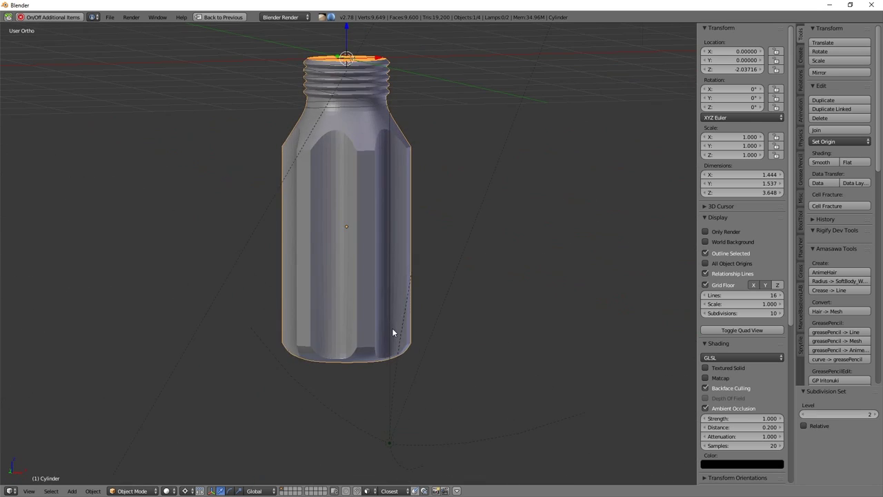
{"action": "key", "text": "Tab"}
{"action": "key", "text": "KP_1"}
{"action": "key", "text": "a"}
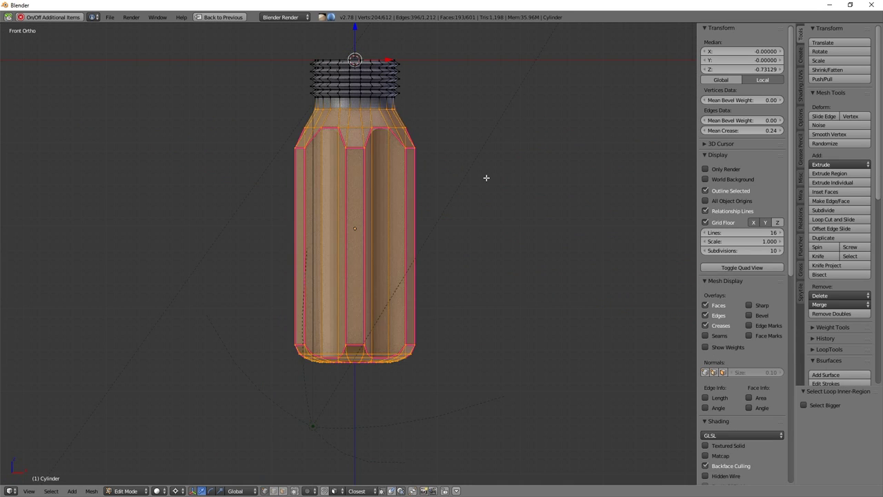
{"action": "scroll", "coordinate": [485, 179], "scroll_direction": "down", "scroll_amount": 3}
{"action": "key", "text": "shift+d"}
{"action": "key", "text": "z"}
{"action": "left_click", "coordinate": [483, 61]}
{"action": "type", "text": "sz-1"}
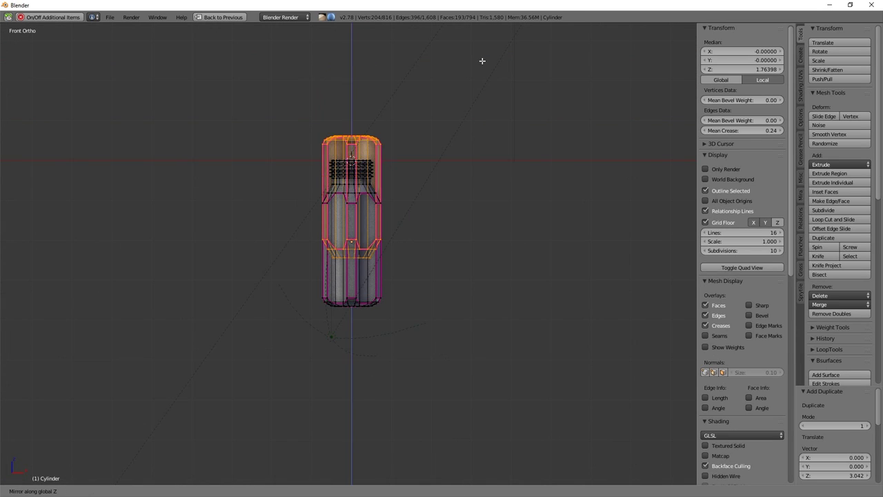
{"action": "key", "text": "Return"}
Recalculate the copy's normals and flatten it along Z
{"action": "key", "text": "ctrl+n"}
{"action": "key", "text": "s"}
{"action": "key", "text": "z"}
{"action": "left_click", "coordinate": [387, 140]}
{"action": "scroll", "coordinate": [387, 140], "scroll_direction": "up", "scroll_amount": 3}
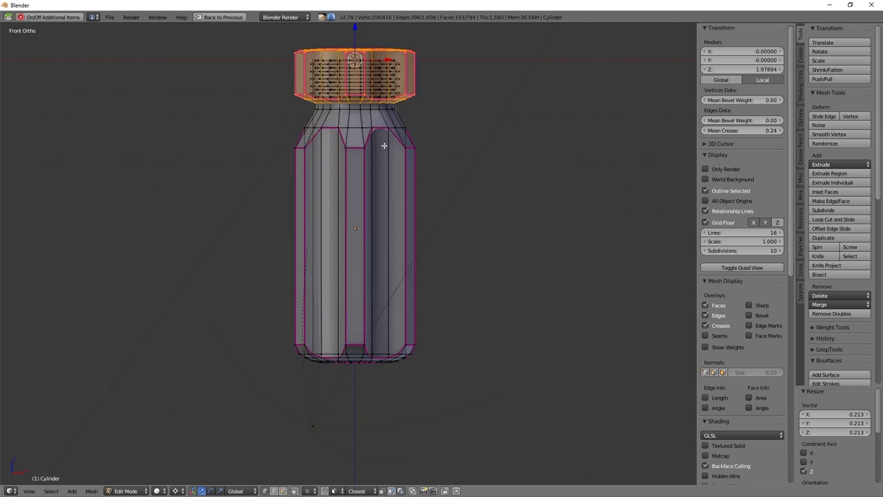
Lift the flattened copy above the threaded neck and adjust its height
{"action": "key", "text": "g"}
{"action": "key", "text": "z"}
{"action": "left_click", "coordinate": [338, 239]}
{"action": "key", "text": "s"}
{"action": "key", "text": "z"}
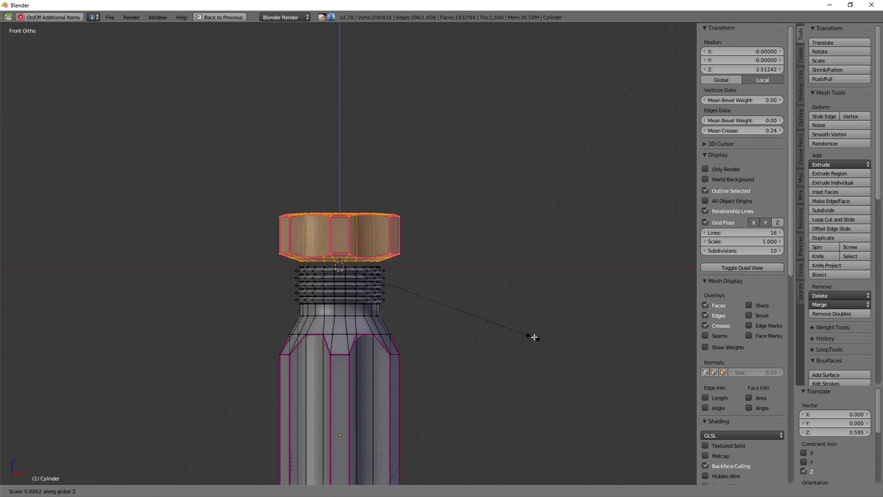
{"action": "left_click", "coordinate": [533, 337]}
{"action": "scroll", "coordinate": [423, 310], "scroll_direction": "up", "scroll_amount": 2}
Box-select the cap's top rim and lower it along Z
{"action": "key", "text": "a"}
{"action": "middle_click_drag", "start_coordinate": [524, 341], "coordinate": [434, 266]}
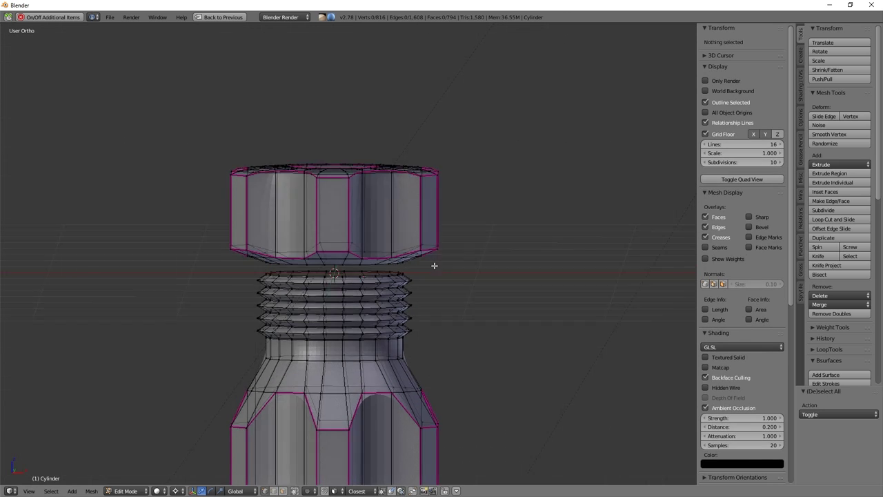
{"action": "key", "text": "KP_1"}
{"action": "key", "text": "b"}
{"action": "left_click_drag", "start_coordinate": [149, 127], "coordinate": [445, 187]}
{"action": "key", "text": "g"}
{"action": "key", "text": "z"}
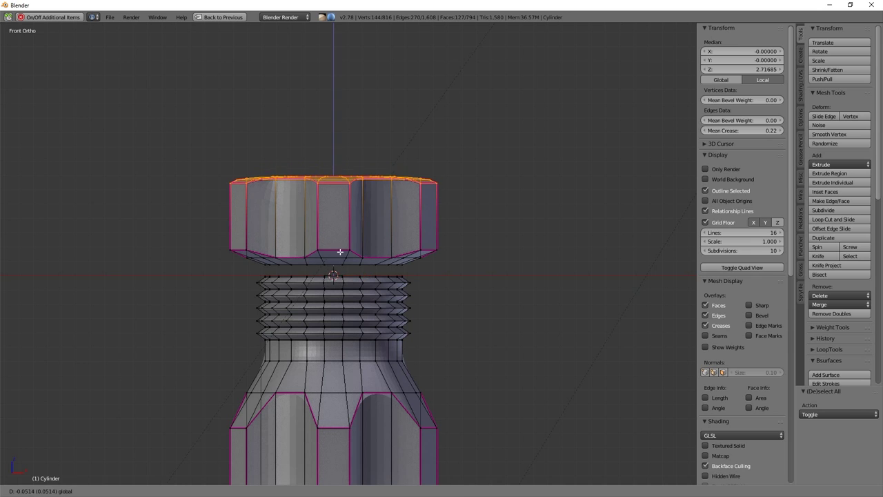
{"action": "left_click", "coordinate": [338, 252]}
{"action": "scroll", "coordinate": [331, 274], "scroll_direction": "up", "scroll_amount": 3}
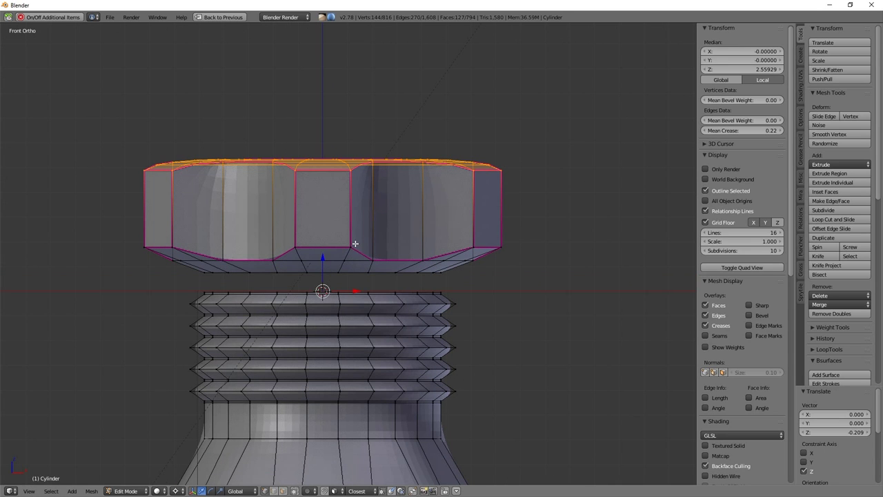
Select the whole cap and, with Face snapping on, seat it down onto the ridged neck
{"action": "key", "text": "l"}
{"action": "key", "text": "ctrl+shift+Tab"}
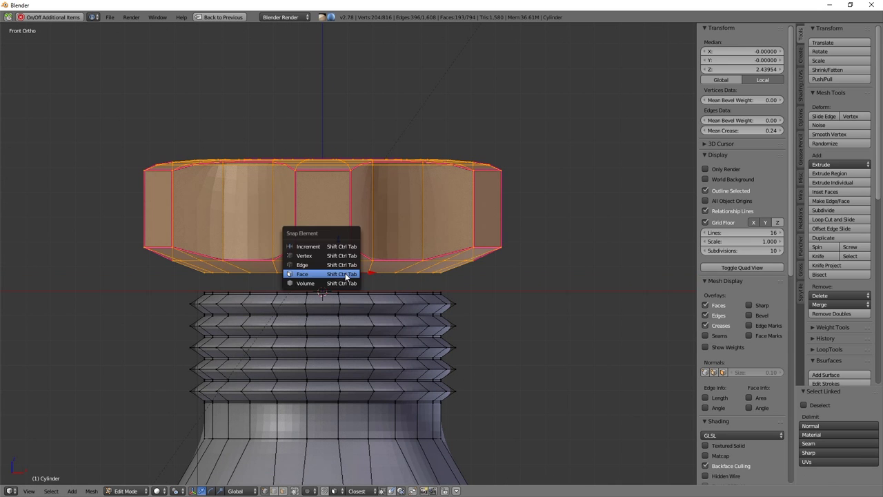
{"action": "left_click", "coordinate": [332, 272]}
{"action": "scroll", "coordinate": [335, 273], "scroll_direction": "up", "scroll_amount": 3}
{"action": "key", "text": "g"}
{"action": "key", "text": "z"}
{"action": "left_click", "coordinate": [329, 331]}
Remove doubles across the mesh, merging the 24 overlapping vertices
{"action": "scroll", "coordinate": [345, 328], "scroll_direction": "down", "scroll_amount": 2}
{"action": "key", "text": "a"}
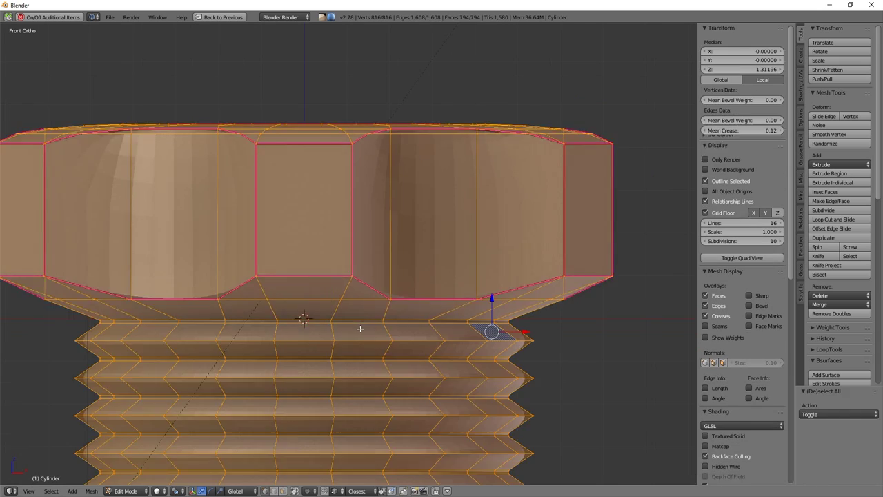
{"action": "key", "text": "w"}
{"action": "left_click", "coordinate": [360, 327]}
{"action": "key", "text": "a"}
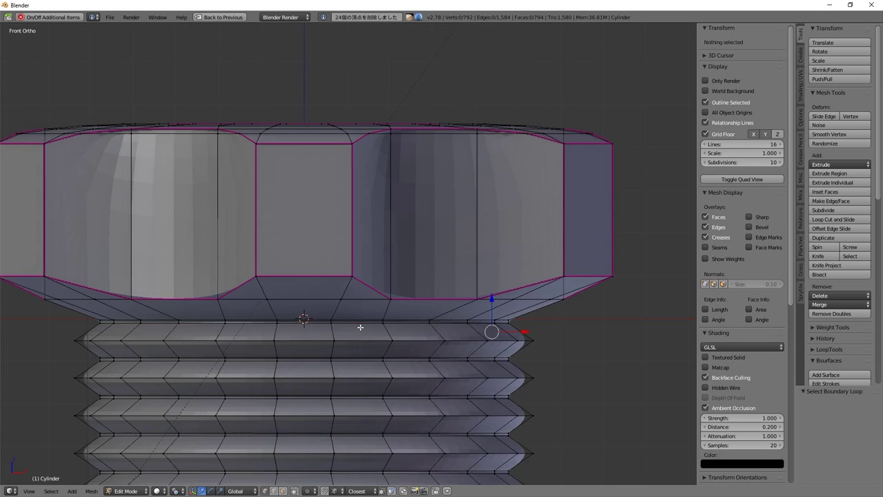
{"action": "scroll", "coordinate": [359, 325], "scroll_direction": "down", "scroll_amount": 5}
{"action": "middle_click_drag", "start_coordinate": [358, 325], "coordinate": [339, 336]}
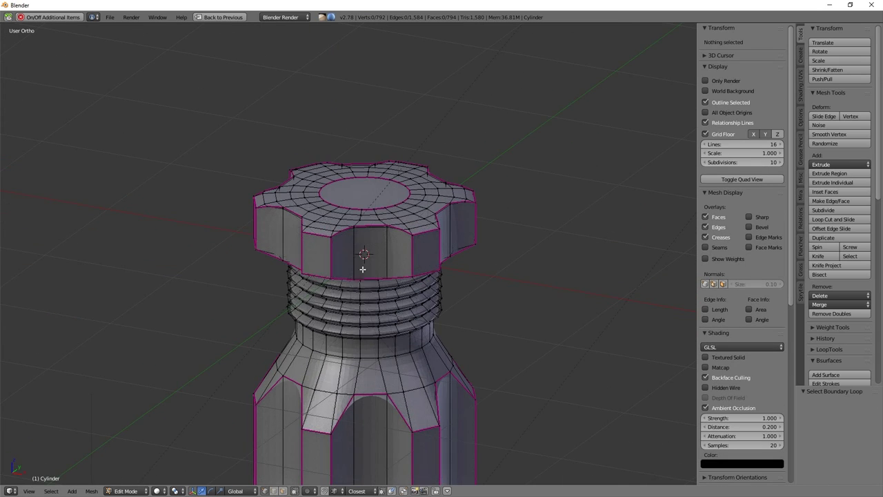
{"action": "scroll", "coordinate": [361, 263], "scroll_direction": "up", "scroll_amount": 4}
Fully crease the edge loop on the cap top
{"action": "right_click", "coordinate": [384, 184], "text": "alt"}
{"action": "key", "text": "shift+e"}
{"action": "left_click", "coordinate": [400, 192]}
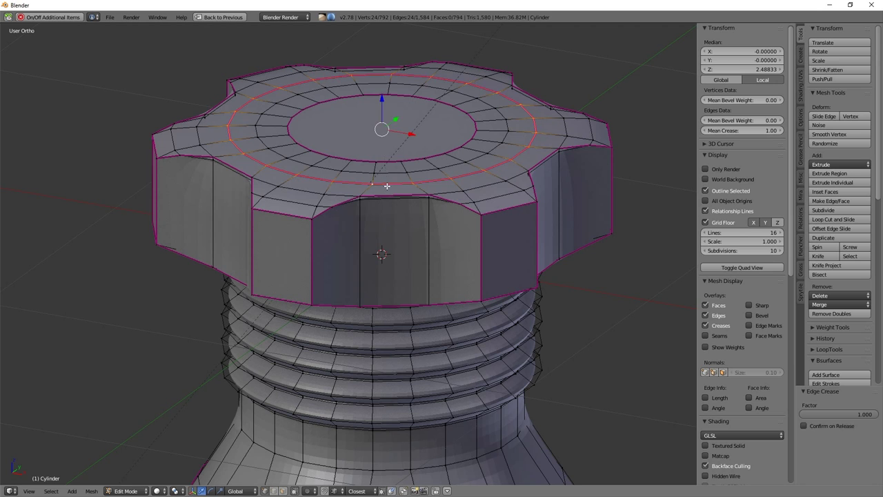
Extrude the cap's top faces upward into a band and scale it narrower, keeping its height
{"action": "key", "text": "KP_2"}
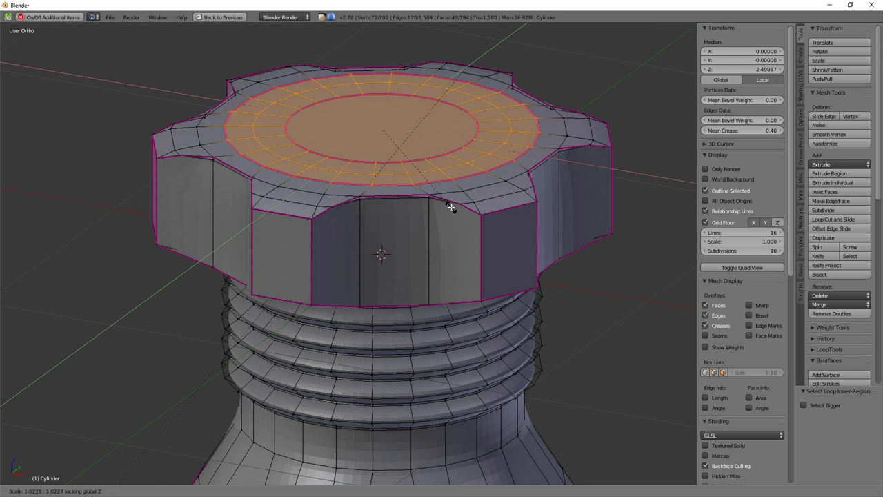
{"action": "key", "text": "KP_2"}
{"action": "key", "text": "KP_1"}
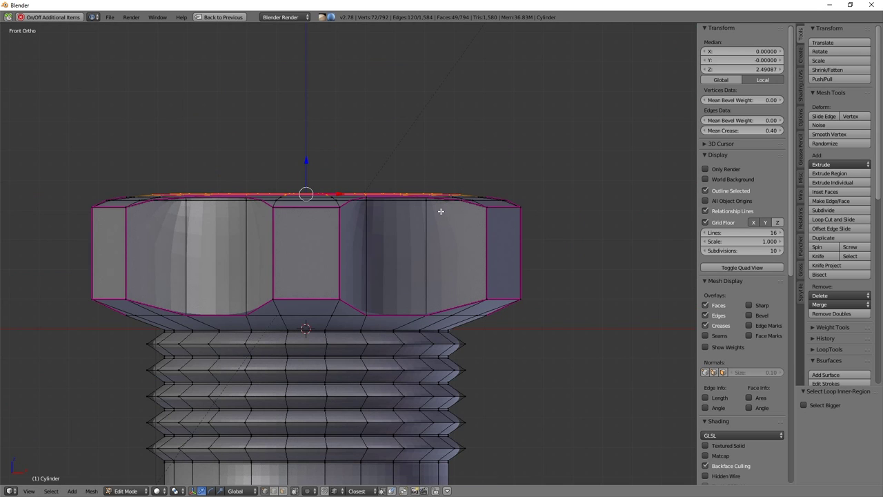
{"action": "key", "text": "e"}
{"action": "left_click", "coordinate": [438, 177]}
{"action": "key", "text": "ctrl+KP_Add"}
{"action": "key", "text": "s"}
{"action": "key", "text": "shift+z"}
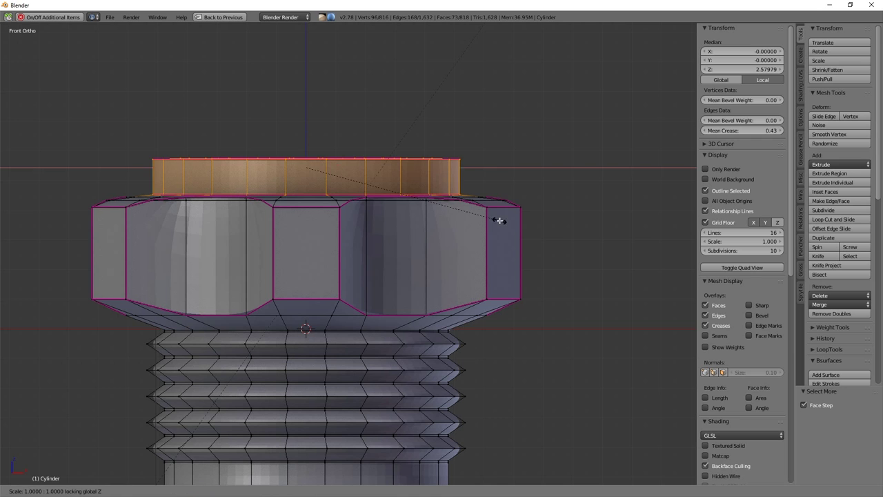
{"action": "left_click", "coordinate": [490, 213]}
{"action": "middle_click_drag", "start_coordinate": [490, 213], "coordinate": [392, 161]}
Delete an edge loop on the band top, flatten the top to zero height, and lower it slightly
{"action": "right_click", "coordinate": [360, 146], "text": "alt"}
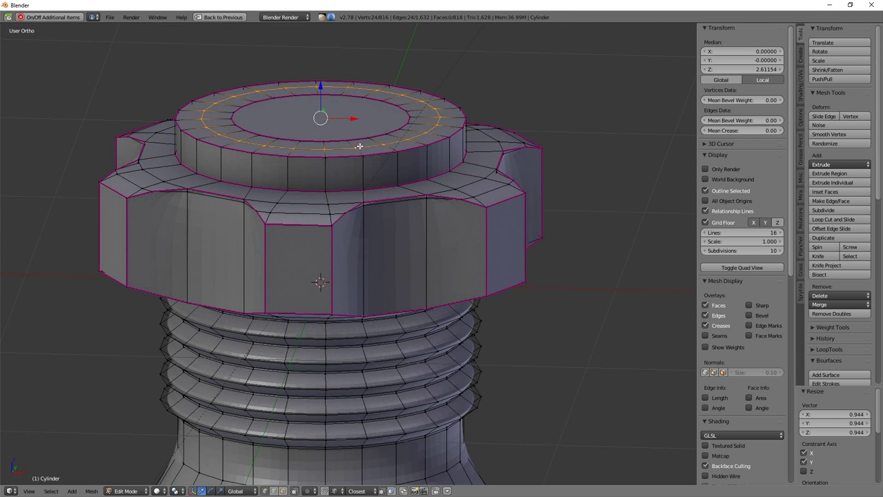
{"action": "key", "text": "x"}
{"action": "key", "text": "Return"}
{"action": "key", "text": "s"}
{"action": "key", "text": "z"}
{"action": "key", "text": "0"}
{"action": "key", "text": "Return"}
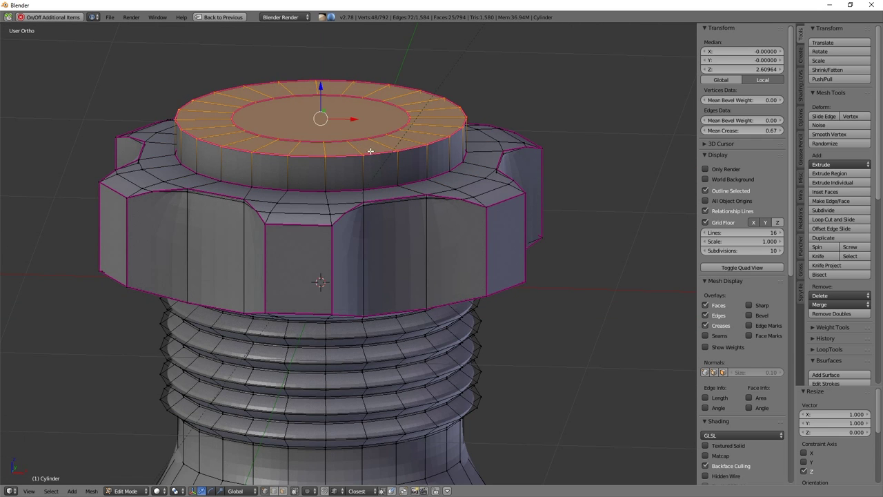
{"action": "key", "text": "KP_1"}
{"action": "scroll", "coordinate": [313, 110], "scroll_direction": "down", "scroll_amount": 1}
{"action": "left_click_drag", "start_coordinate": [320, 125], "coordinate": [326, 132]}
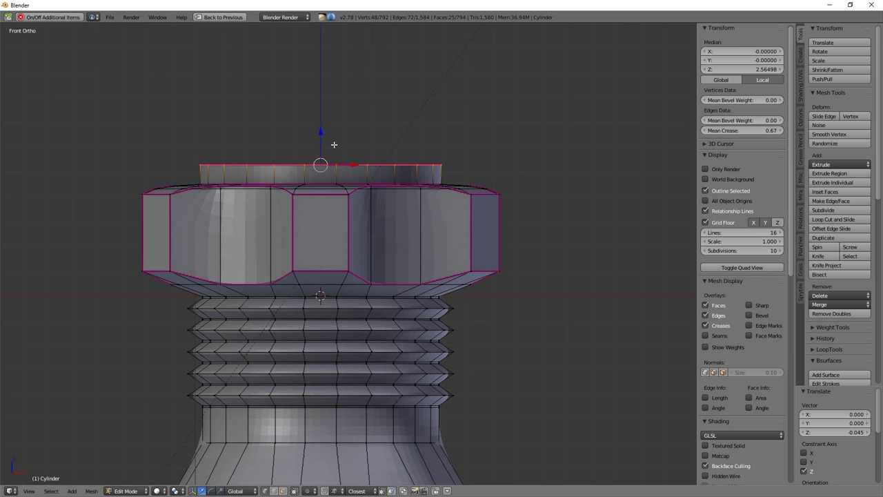
Bevel the raised disc's top edge, then return to Object Mode to view the whole handle
{"action": "middle_click_drag", "start_coordinate": [351, 150], "coordinate": [361, 173]}
{"action": "key", "text": "ctrl+b"}
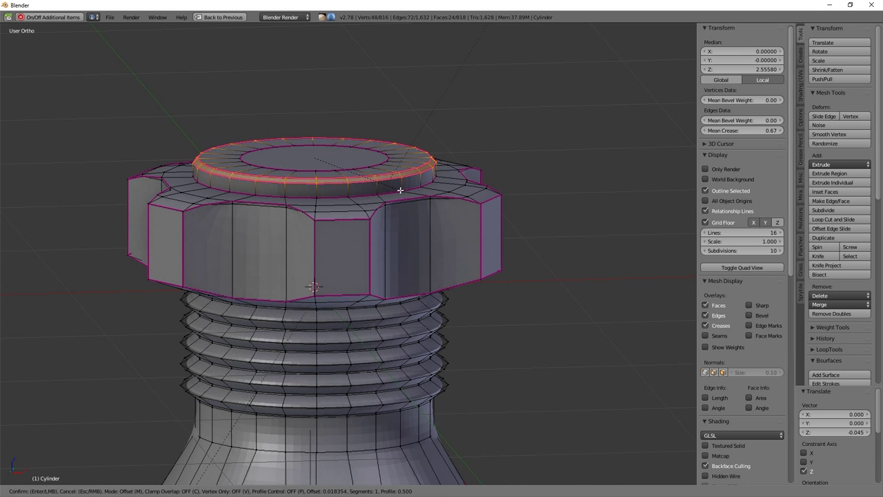
{"action": "left_click", "coordinate": [401, 191]}
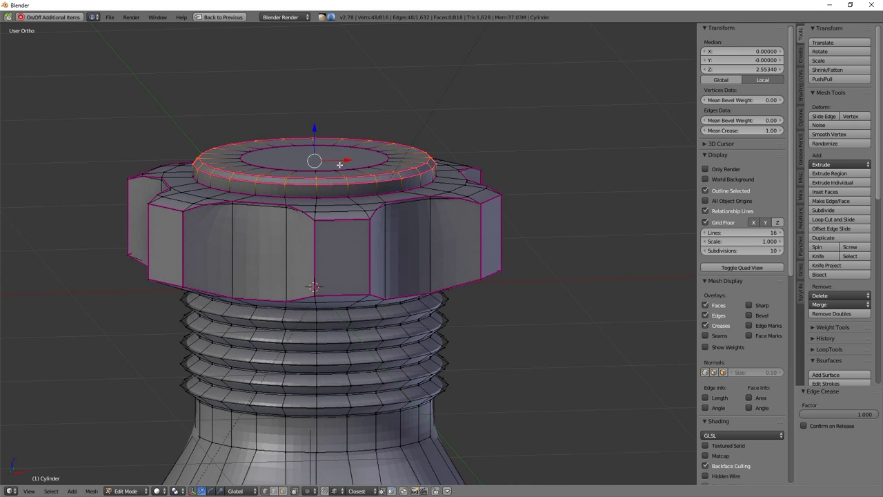
{"action": "key", "text": "a"}
{"action": "scroll", "coordinate": [346, 172], "scroll_direction": "down", "scroll_amount": 4}
{"action": "key", "text": "Tab"}
{"action": "scroll", "coordinate": [346, 172], "scroll_direction": "down", "scroll_amount": 5}
{"action": "key", "text": "KP_1"}
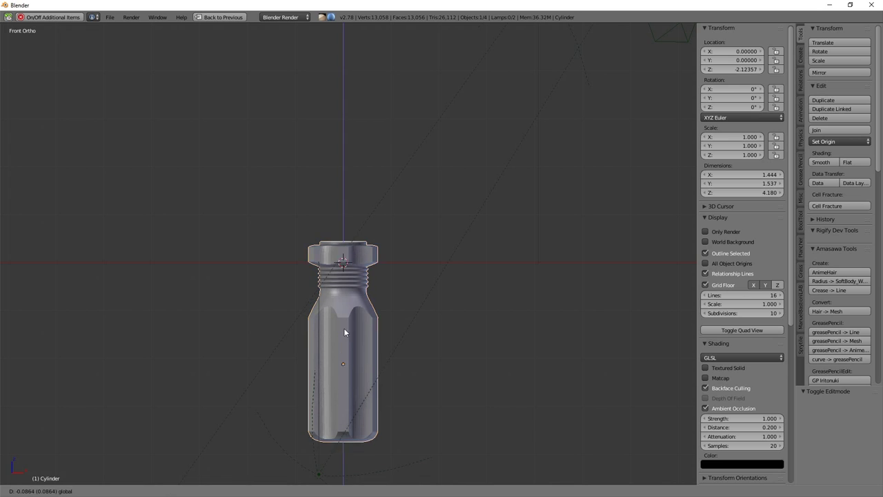
Move the finished handle down and add a 16-sided cylinder
{"action": "left_click_drag", "start_coordinate": [343, 327], "coordinate": [372, 309]}
{"action": "key", "text": "shift+a"}
{"action": "left_click", "coordinate": [433, 101]}
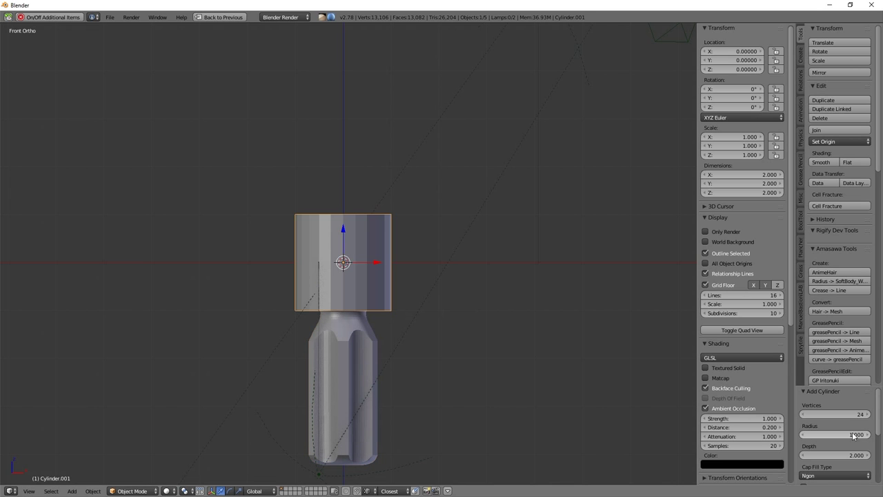
{"action": "type", "text": "16"}
{"action": "key", "text": "Return"}
Slim the cylinder to 0.131 width, keeping its height, and enter Edit Mode from top view
{"action": "key", "text": "s"}
{"action": "key", "text": "shift+z"}
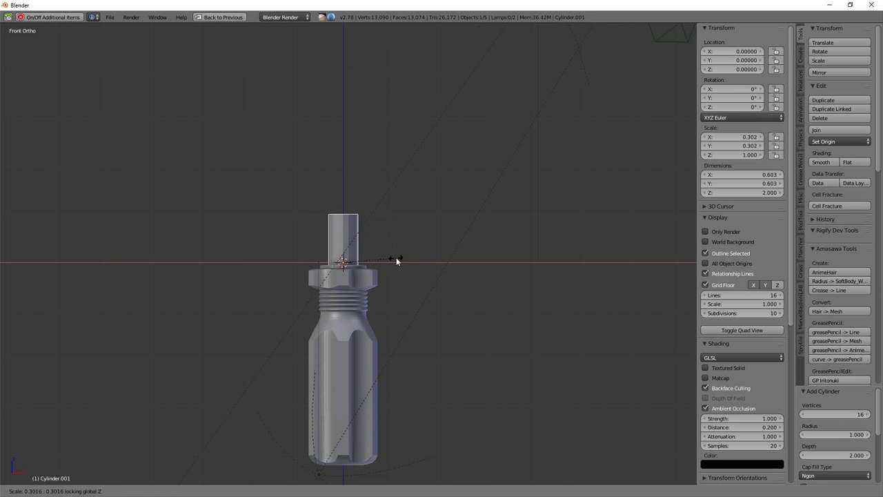
{"action": "left_click", "coordinate": [368, 252]}
{"action": "mouse_move", "coordinate": [367, 252]}
{"action": "middle_mouse_down"}
{"action": "mouse_move", "coordinate": [313, 311]}
{"action": "mouse_move", "coordinate": [330, 279]}
{"action": "middle_mouse_up"}
{"action": "key", "text": "KP_7"}
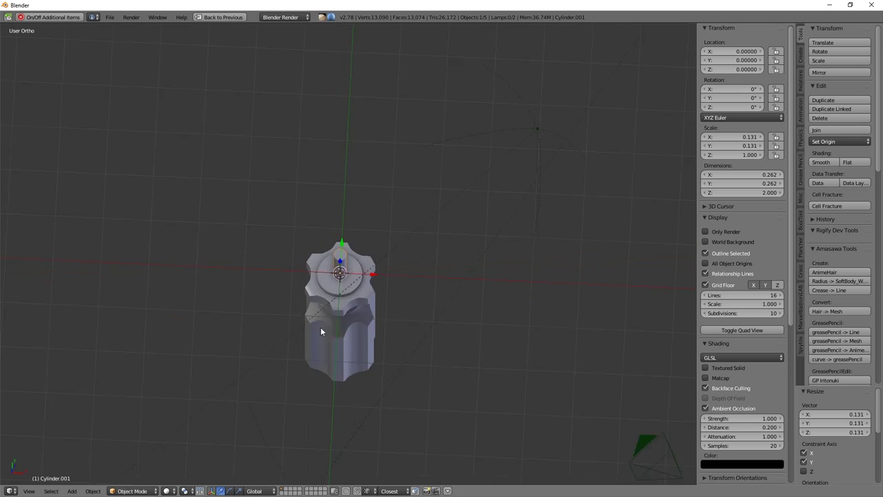
{"action": "key", "text": "Tab"}
{"action": "scroll", "coordinate": [366, 269], "scroll_direction": "up", "scroll_amount": 5}
{"action": "scroll", "coordinate": [353, 268], "scroll_direction": "up", "scroll_amount": 4}
Join the first pairs of opposite rim vertices on the shaft's end face with edges
{"action": "scroll", "coordinate": [353, 267], "scroll_direction": "up", "scroll_amount": 2}
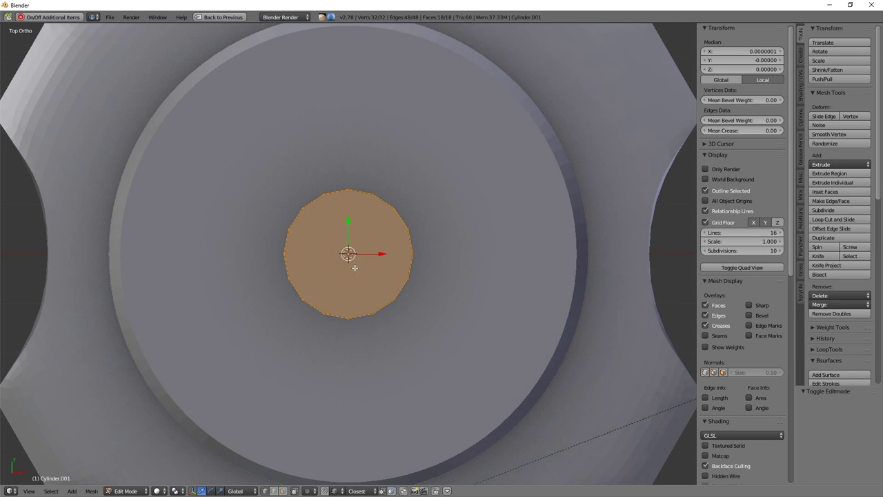
{"action": "left_click", "coordinate": [324, 194]}
{"action": "left_click", "coordinate": [322, 311], "text": "shift"}
{"action": "key", "text": "j"}
{"action": "left_click", "coordinate": [349, 190]}
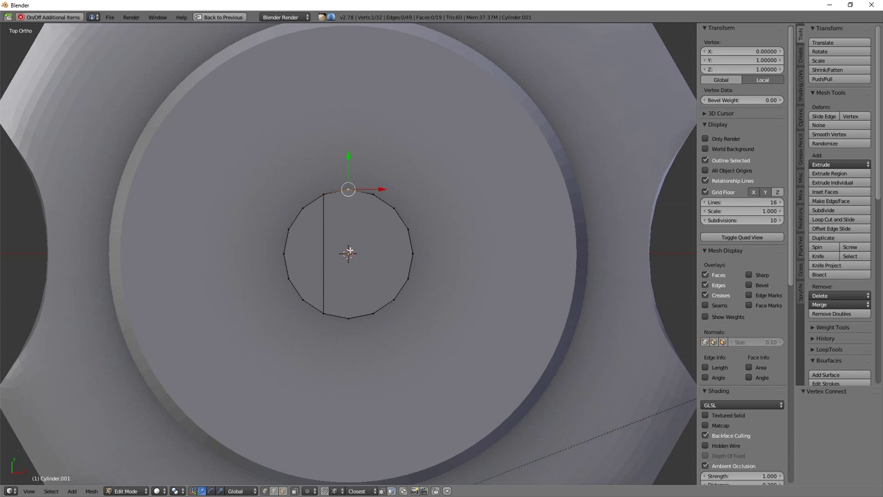
{"action": "key", "text": "j"}
{"action": "left_click", "coordinate": [373, 194]}
{"action": "key", "text": "j"}
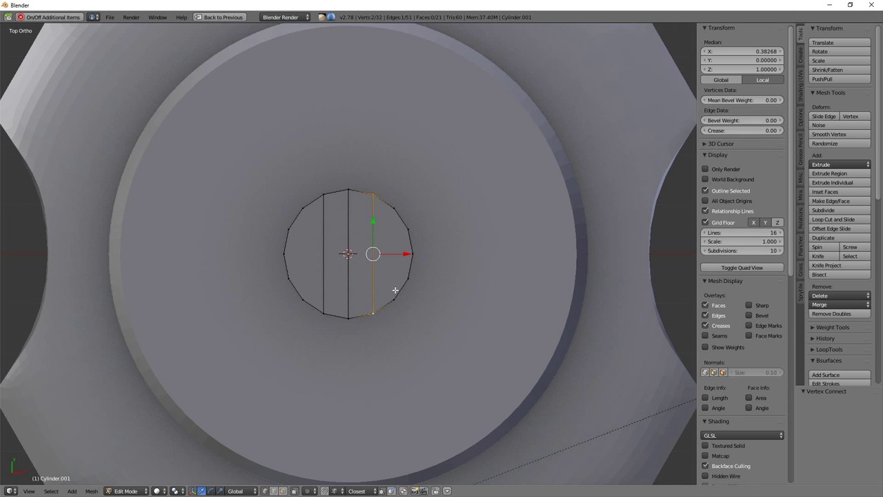
Add the remaining cross edges between opposite rim vertices, then switch to face selection
{"action": "left_click", "coordinate": [409, 278]}
{"action": "left_click", "coordinate": [287, 279], "text": "shift"}
{"action": "key", "text": "j"}
{"action": "left_click", "coordinate": [284, 254]}
{"action": "left_click", "coordinate": [410, 229]}
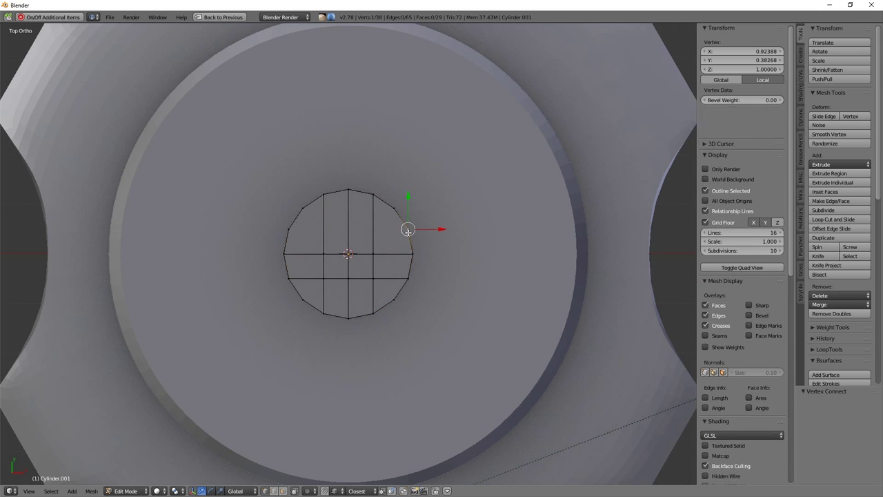
{"action": "left_click", "coordinate": [289, 229], "text": "shift"}
{"action": "key", "text": "j"}
{"action": "key", "text": "ctrl+Tab"}
{"action": "key", "text": "3"}
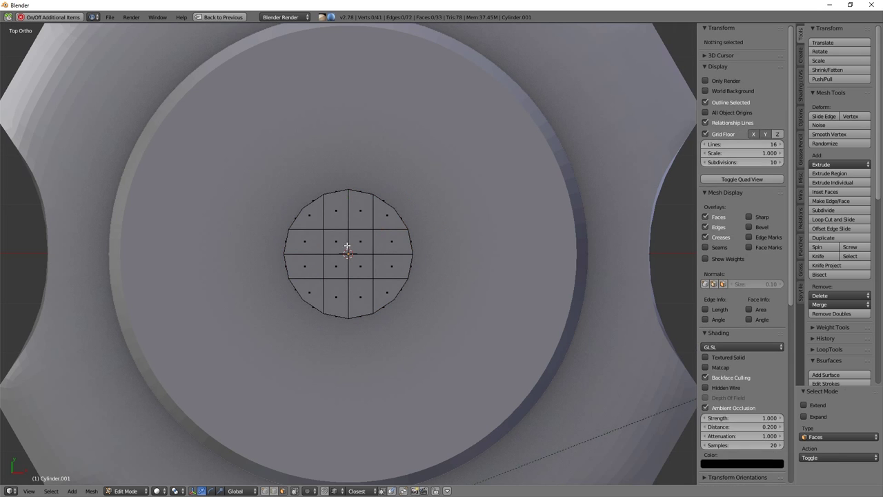
{"action": "scroll", "coordinate": [350, 253], "scroll_direction": "down", "scroll_amount": 4}
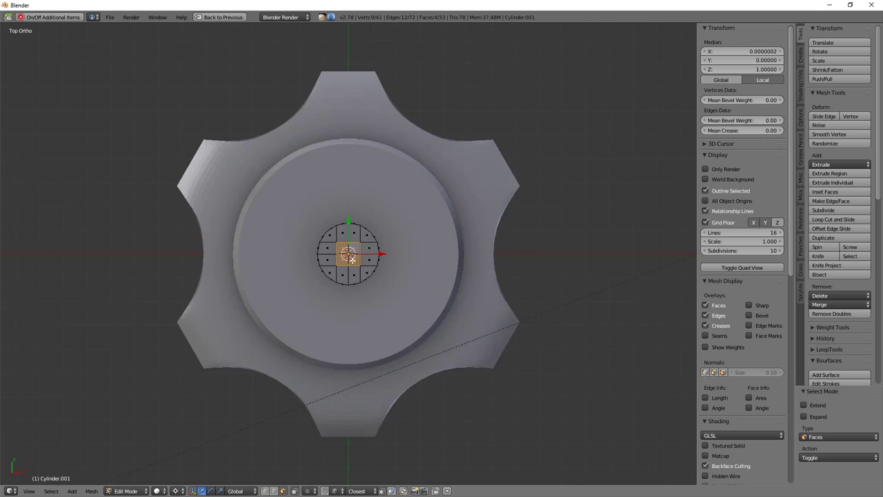
{"action": "middle_click_drag", "start_coordinate": [350, 253], "coordinate": [412, 290]}
Raise the tip faces along Z to lengthen the tapered tip
{"action": "key", "text": "g"}
{"action": "key", "text": "z"}
{"action": "left_click", "coordinate": [405, 227]}
{"action": "key", "text": "KP_1"}
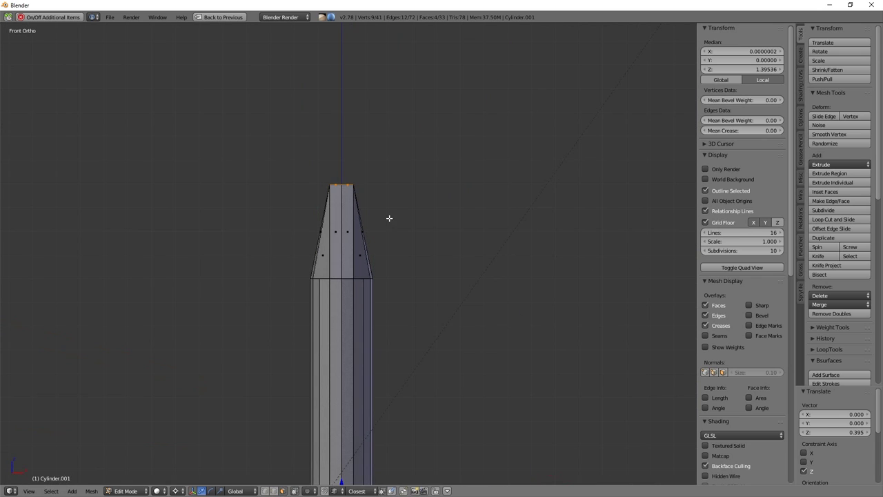
{"action": "key", "text": "g"}
{"action": "key", "text": "z"}
{"action": "left_click", "coordinate": [402, 263]}
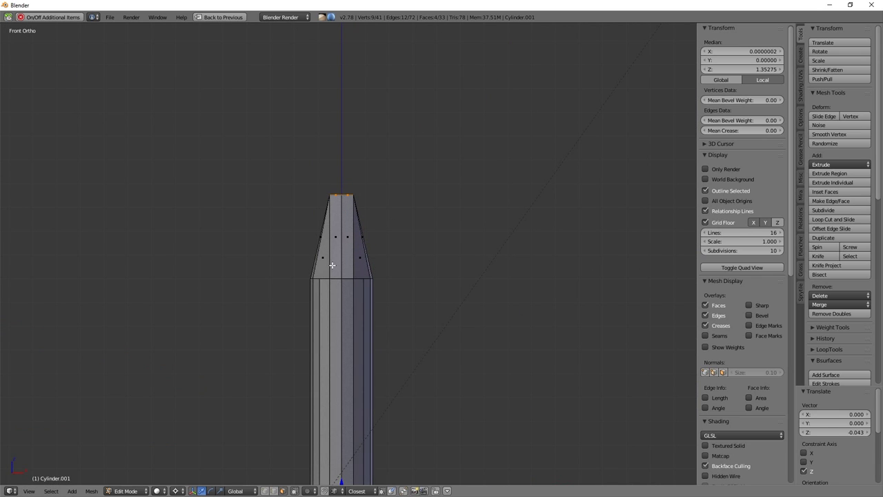
Knife-cut across the tapered tip and switch to vertex selection
{"action": "key", "text": "k"}
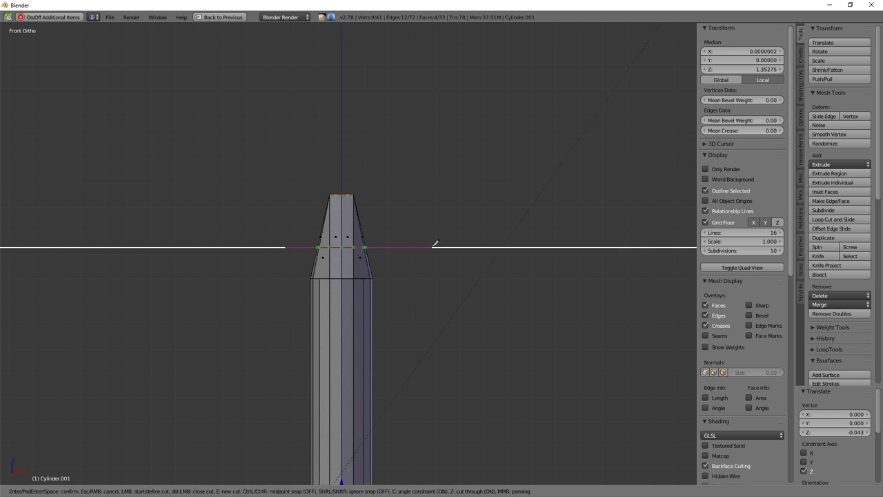
{"action": "key", "text": "Return"}
{"action": "key", "text": "ctrl+Tab"}
{"action": "left_click", "coordinate": [324, 266]}
{"action": "middle_click_drag", "start_coordinate": [325, 266], "coordinate": [388, 325]}
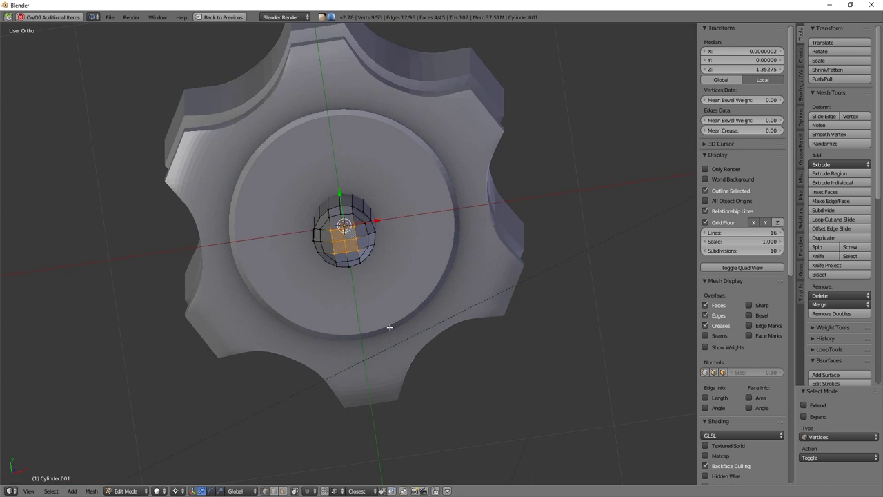
{"action": "key", "text": "KP_7"}
{"action": "scroll", "coordinate": [389, 327], "scroll_direction": "up", "scroll_amount": 6}
Connect three pairs of cap vertices with new edges
{"action": "left_click", "coordinate": [294, 159]}
{"action": "left_click", "coordinate": [314, 181], "text": "shift"}
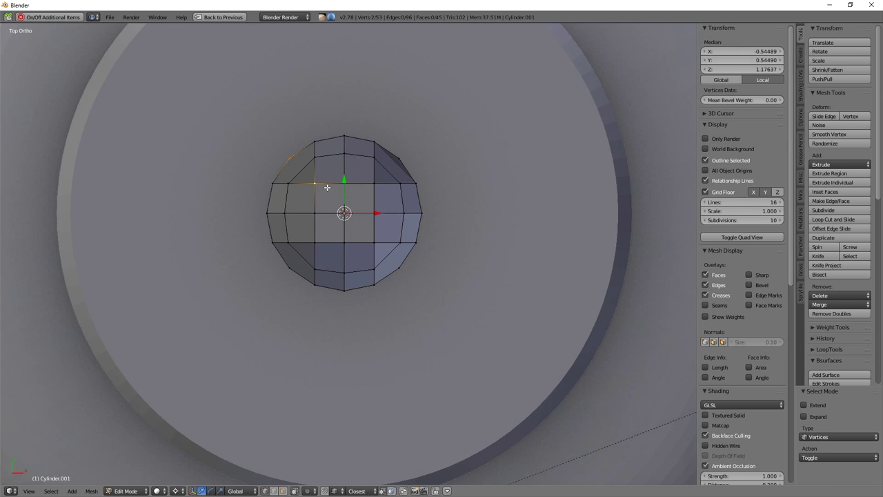
{"action": "key", "text": "j"}
{"action": "right_click", "coordinate": [399, 159]}
{"action": "key", "text": "j"}
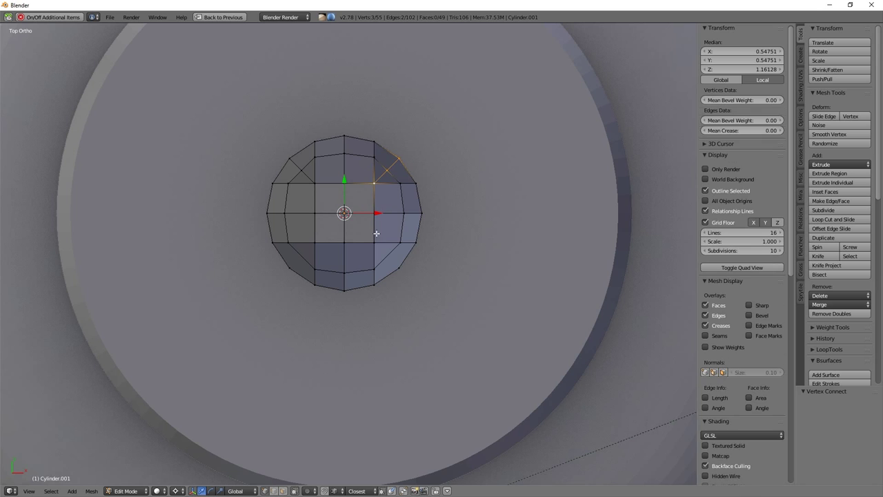
{"action": "right_click", "coordinate": [314, 242]}
{"action": "right_click", "coordinate": [299, 267], "text": "shift"}
{"action": "key", "text": "j"}
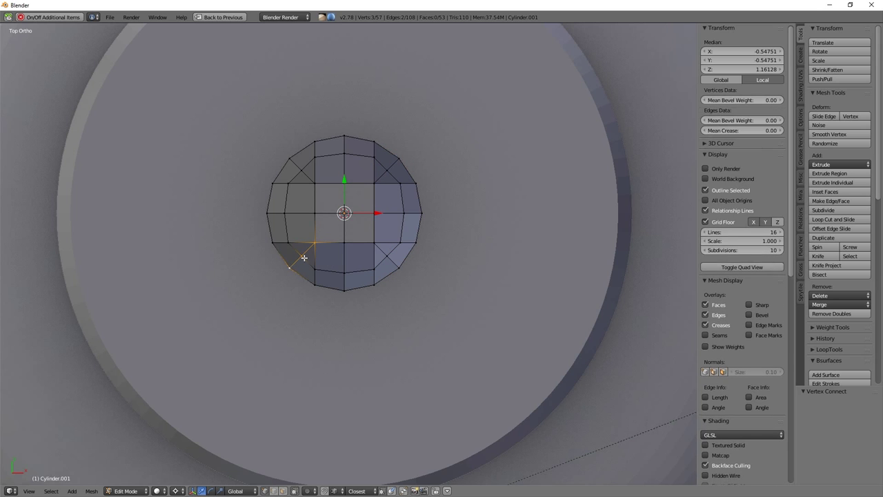
Shrink the cap's centre faces horizontally, leaving their height unchanged
{"action": "key", "text": "ctrl+Tab"}
{"action": "left_click", "coordinate": [297, 254]}
{"action": "right_click", "coordinate": [359, 198], "text": "shift"}
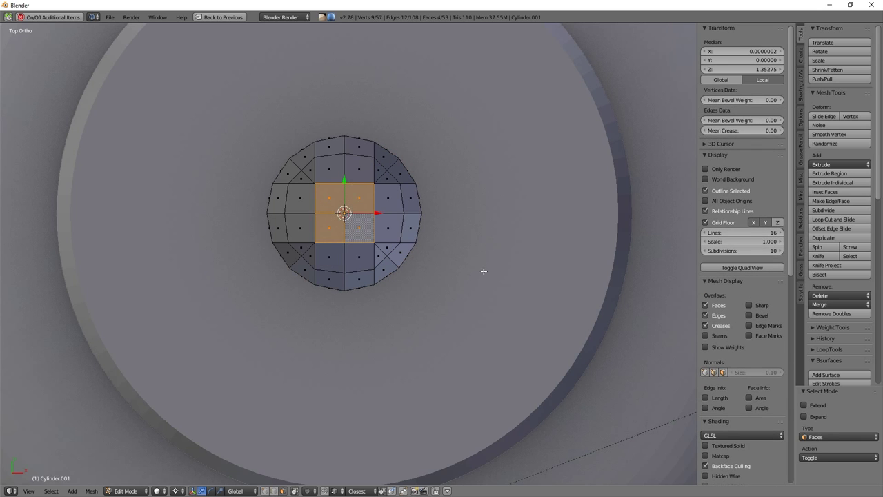
{"action": "key", "text": "s"}
{"action": "key", "text": "shift+z"}
{"action": "left_click", "coordinate": [406, 245]}
Select the edge loop around the tip and scale it
{"action": "key", "text": "ctrl+Tab"}
{"action": "left_click", "coordinate": [383, 239]}
{"action": "right_click", "coordinate": [351, 155]}
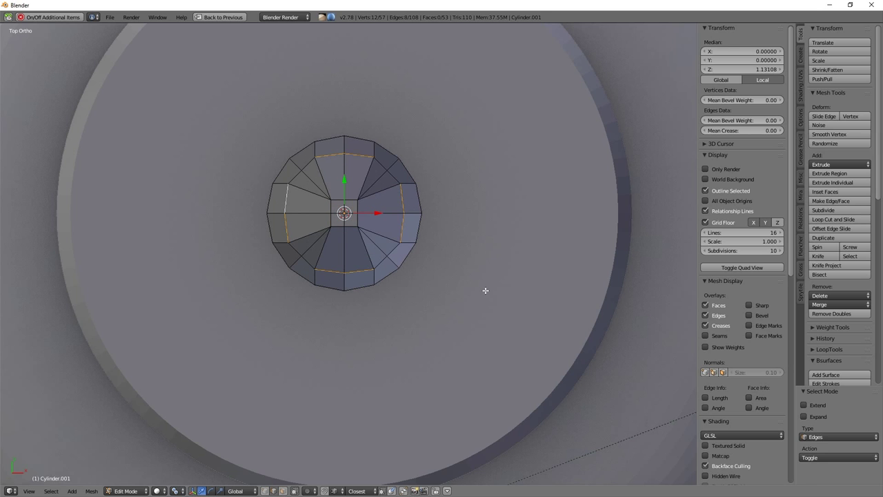
{"action": "key", "text": "s"}
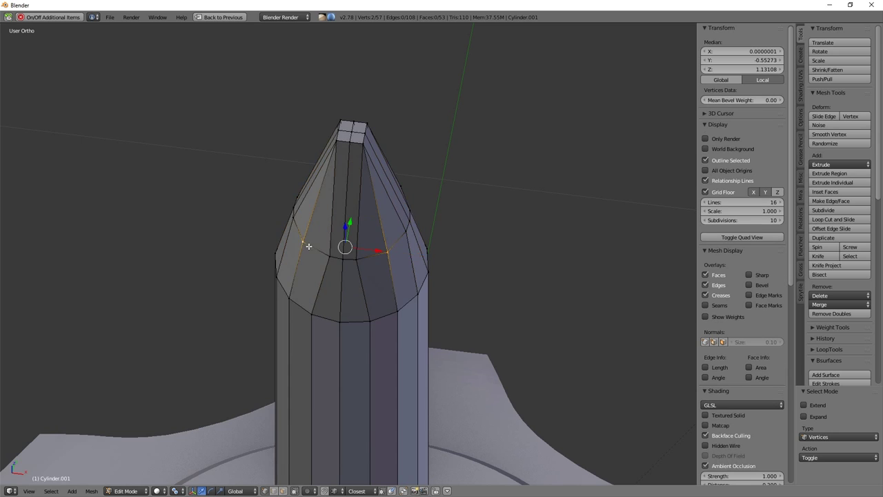
{"action": "middle_click_drag", "start_coordinate": [370, 145], "coordinate": [371, 132]}
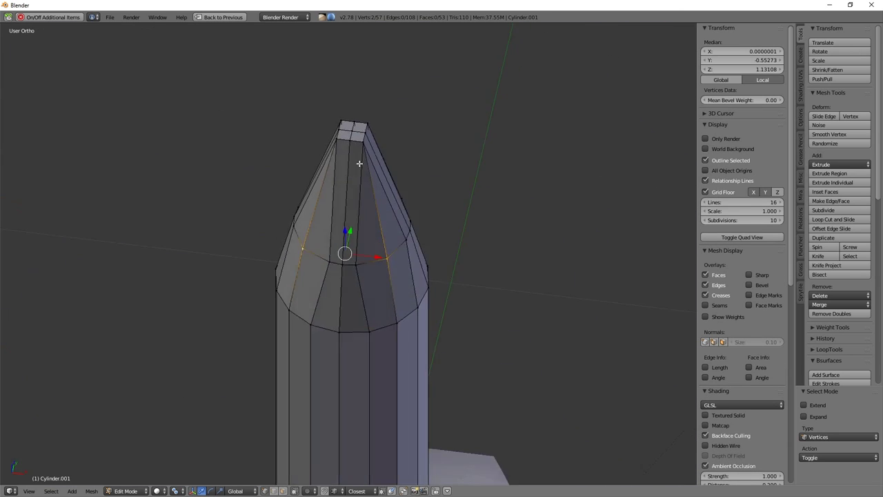
{"action": "key", "text": "KP_1"}
Delete the cone's old edge loop and knife-cut a new loop across the taper
{"action": "right_click", "coordinate": [371, 275], "text": "alt"}
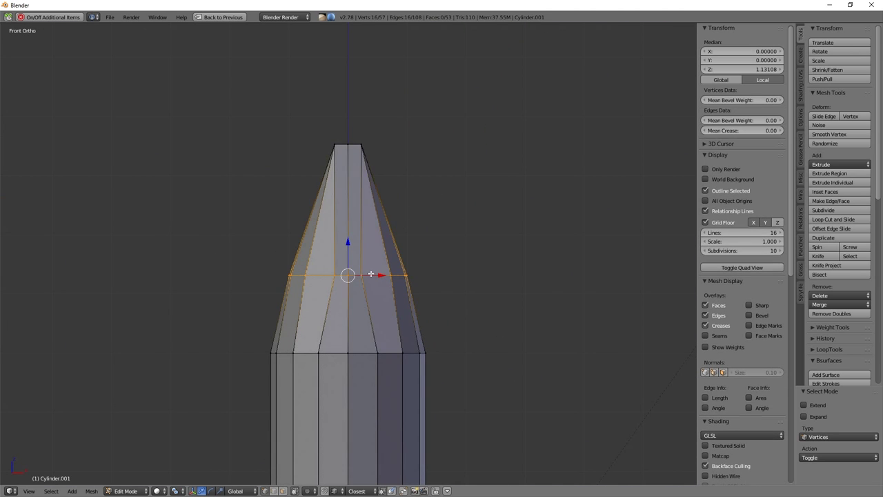
{"action": "key", "text": "x"}
{"action": "left_click", "coordinate": [440, 290]}
{"action": "key", "text": "k"}
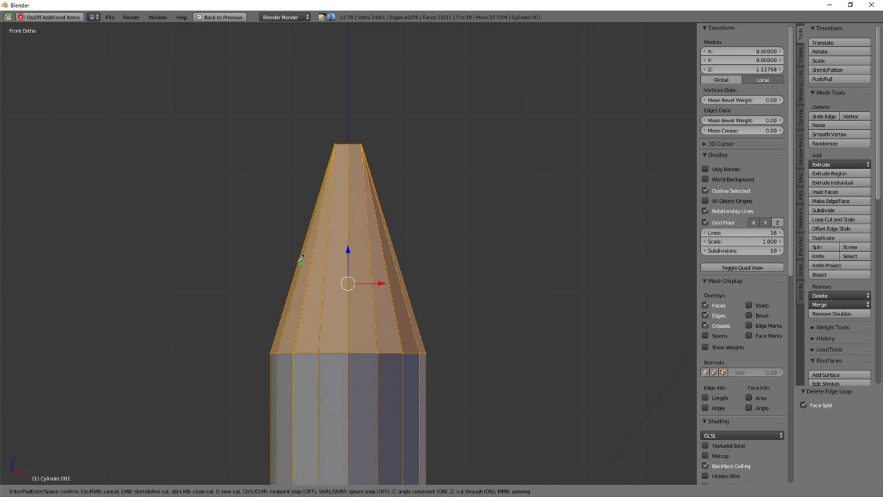
{"action": "key", "text": "Return"}
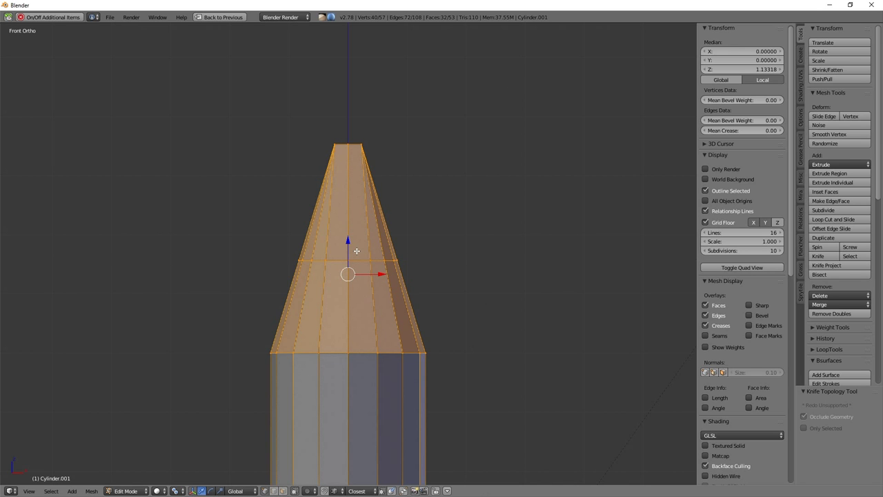
{"action": "key", "text": "KP_7"}
Select the tip's inner ring and scale it smaller
{"action": "right_click", "coordinate": [307, 252]}
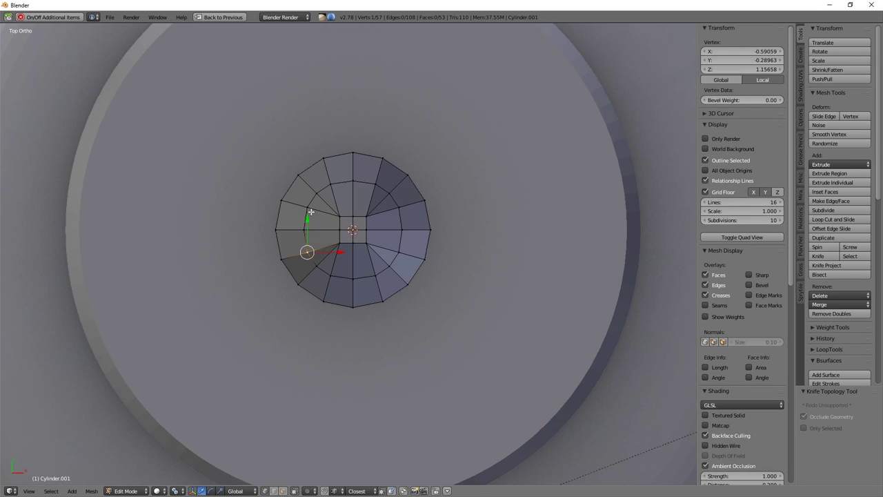
{"action": "right_click", "coordinate": [334, 183], "text": "ctrl"}
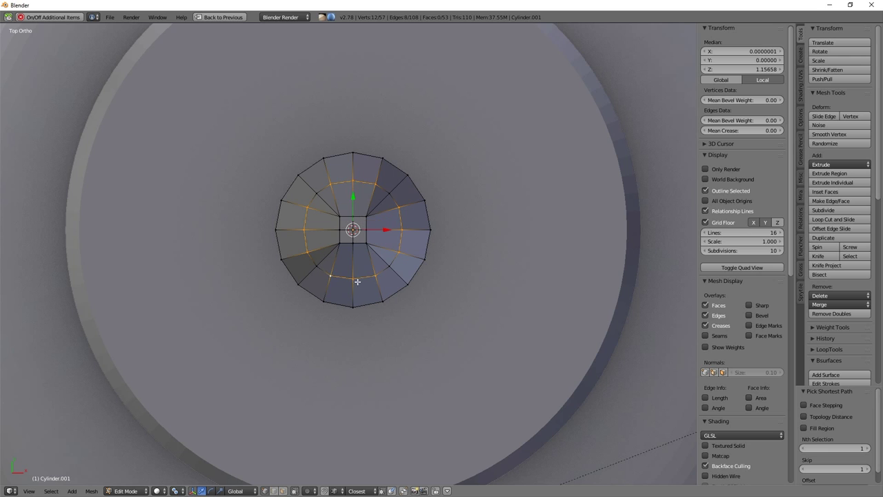
{"action": "key", "text": "s"}
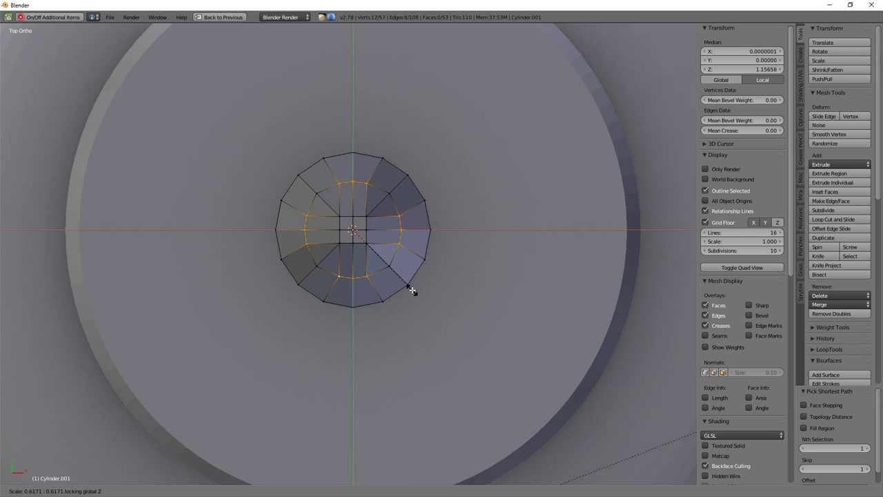
{"action": "left_click", "coordinate": [414, 290]}
Pull the diagonal ring vertices inward horizontally
{"action": "right_click", "coordinate": [315, 263]}
{"action": "right_click", "coordinate": [315, 195], "text": "shift"}
{"action": "right_click", "coordinate": [390, 195], "text": "shift"}
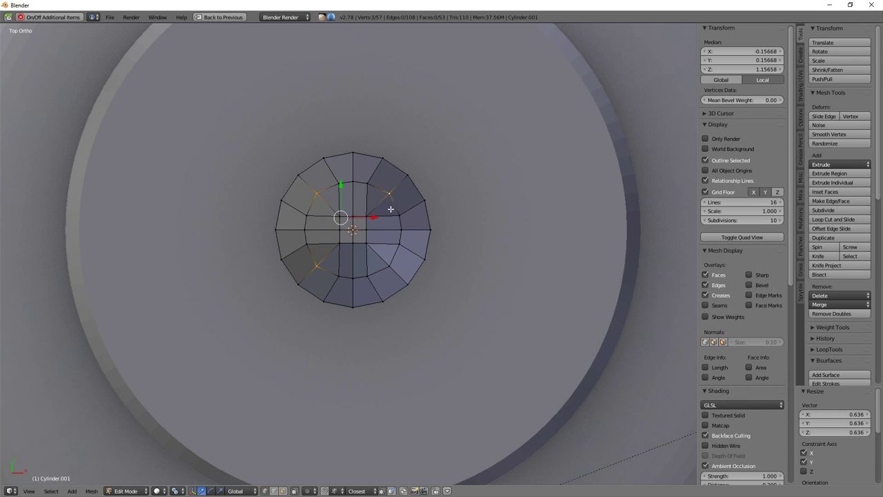
{"action": "key", "text": "s"}
{"action": "key", "text": "shift+z"}
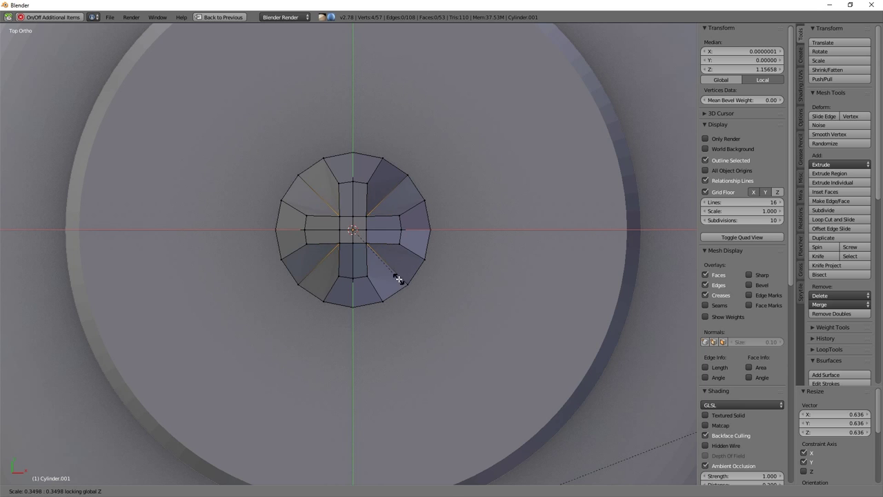
{"action": "left_click", "coordinate": [398, 279]}
Sink the selected vertices 0.245 down the cone along Z
{"action": "right_click", "coordinate": [407, 284]}
{"action": "middle_click_drag", "start_coordinate": [390, 254], "coordinate": [459, 284]}
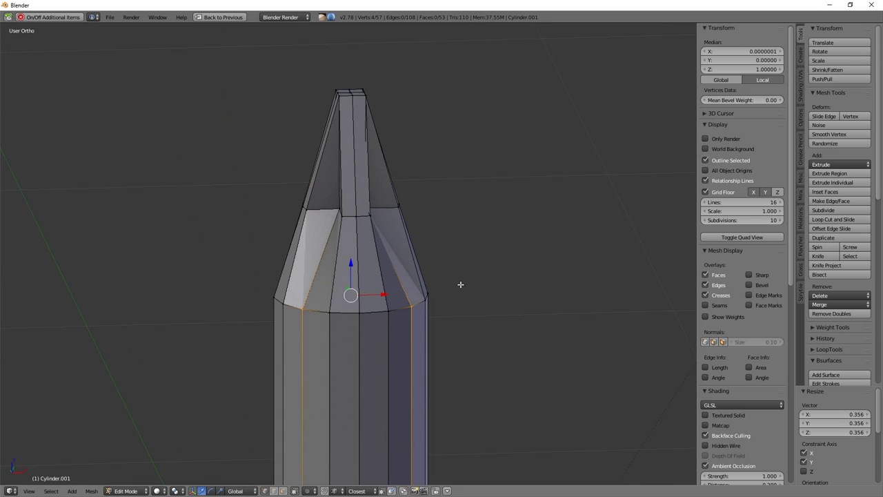
{"action": "key", "text": "g"}
{"action": "key", "text": "z"}
{"action": "left_click", "coordinate": [461, 420]}
Crease the edge loop around the grooves and return to edge selection in top view
{"action": "right_click", "coordinate": [394, 370], "text": "alt"}
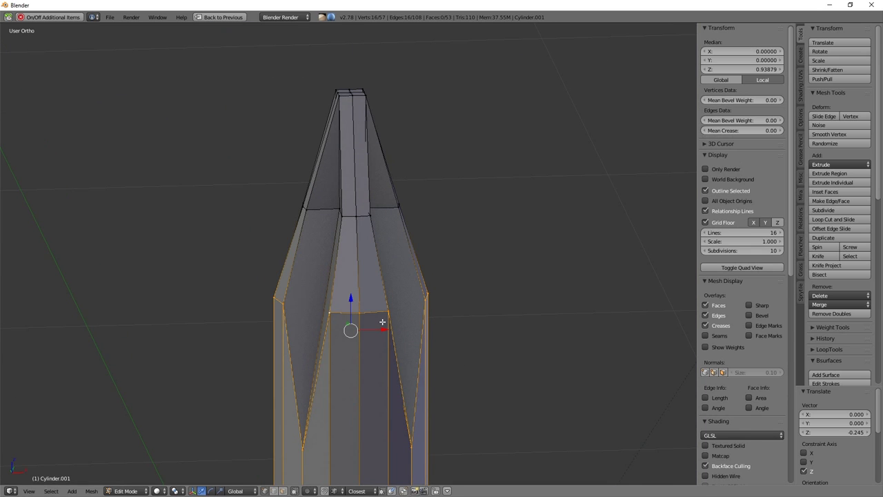
{"action": "key", "text": "shift+e"}
{"action": "key", "text": "1"}
{"action": "key", "text": "Return"}
{"action": "key", "text": "KP_7"}
{"action": "key", "text": "ctrl+Tab"}
Select the edge paths outlining the Phillips tip grooves and crease them fully to 1
{"action": "right_click", "coordinate": [290, 237]}
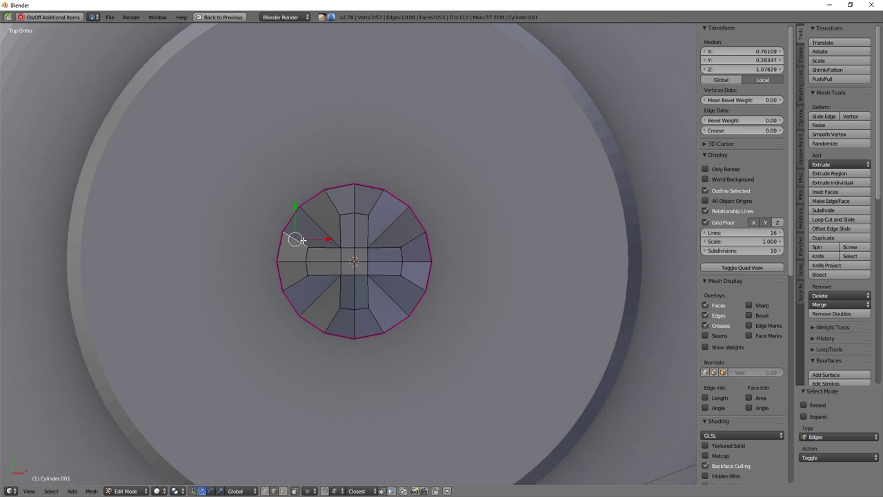
{"action": "right_click", "coordinate": [354, 245], "text": "ctrl"}
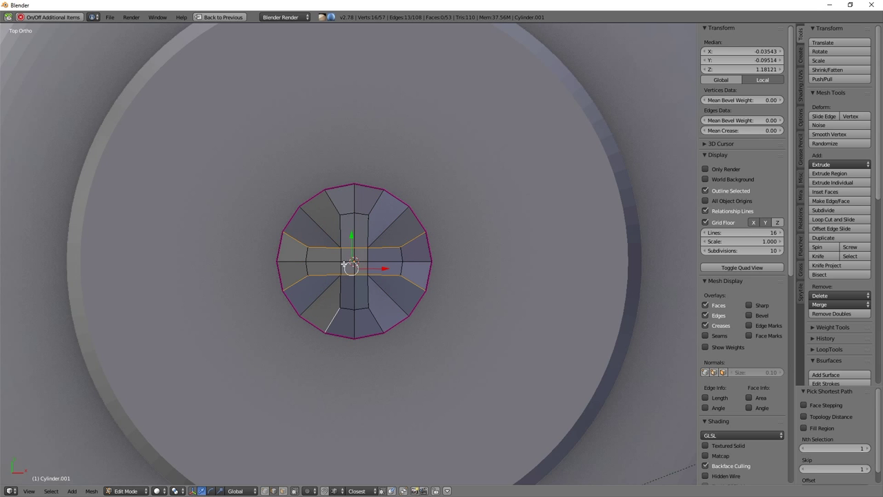
{"action": "scroll", "coordinate": [381, 320], "scroll_direction": "down", "scroll_amount": 5}
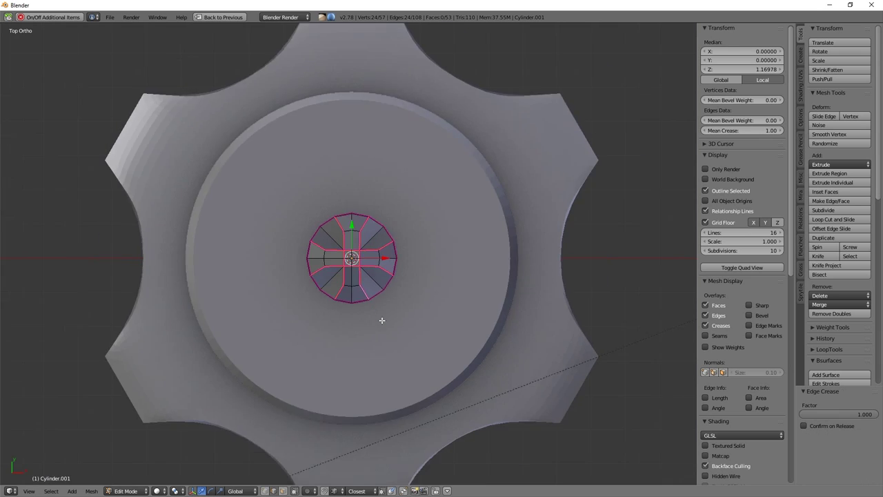
{"action": "middle_click_drag", "start_coordinate": [386, 365], "coordinate": [343, 273]}
{"action": "key", "text": "shift+e"}
{"action": "key", "text": "1"}
{"action": "key", "text": "Return"}
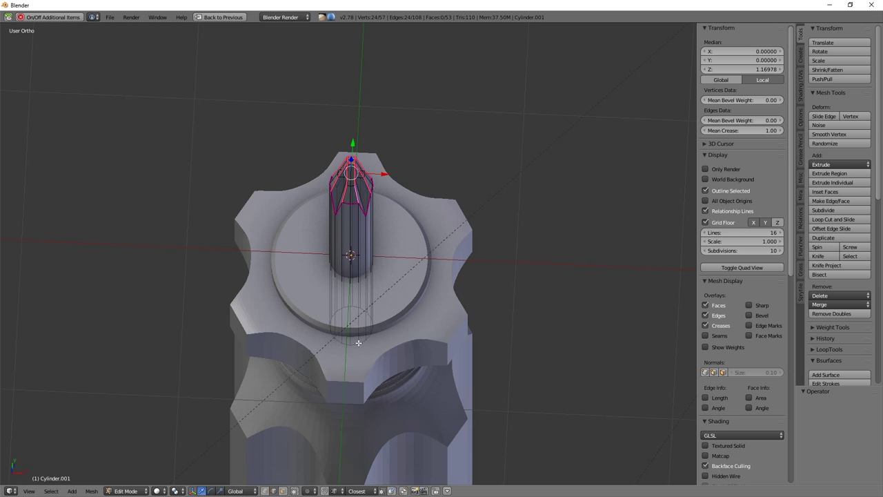
{"action": "key", "text": "shift+e"}
{"action": "key", "text": "1"}
{"action": "key", "text": "Return"}
Check the smoothed shape, then loop-cut an extra edge loop along the shaft
{"action": "mouse_move", "coordinate": [358, 343]}
{"action": "middle_mouse_down"}
{"action": "mouse_move", "coordinate": [354, 216]}
{"action": "mouse_move", "coordinate": [365, 151]}
{"action": "middle_mouse_up"}
{"action": "key", "text": "Tab"}
{"action": "scroll", "coordinate": [370, 139], "scroll_direction": "up", "scroll_amount": 5}
{"action": "scroll", "coordinate": [354, 299], "scroll_direction": "down", "scroll_amount": 5}
{"action": "key", "text": "Tab"}
{"action": "key", "text": "ctrl+r"}
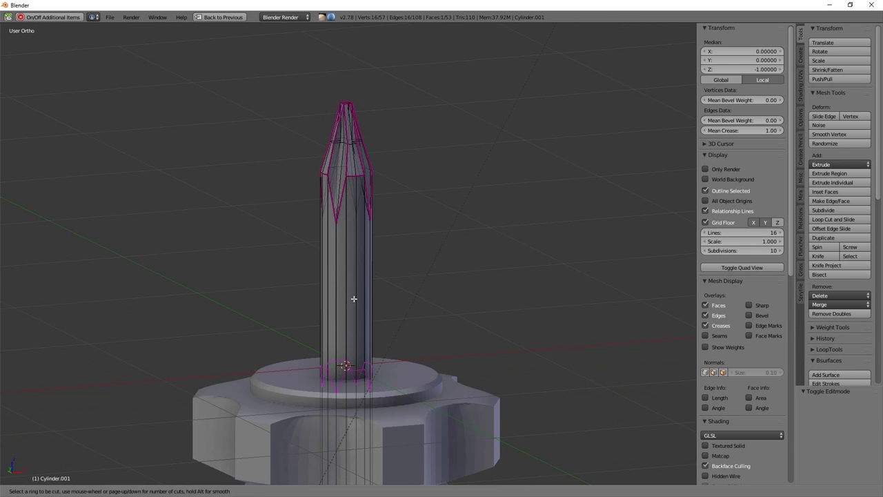
{"action": "left_click", "coordinate": [367, 84]}
Select the zigzag crease loop near the tip, undo its vertical move, and slide it instead
{"action": "key", "text": "a"}
{"action": "scroll", "coordinate": [358, 143], "scroll_direction": "up", "scroll_amount": 3}
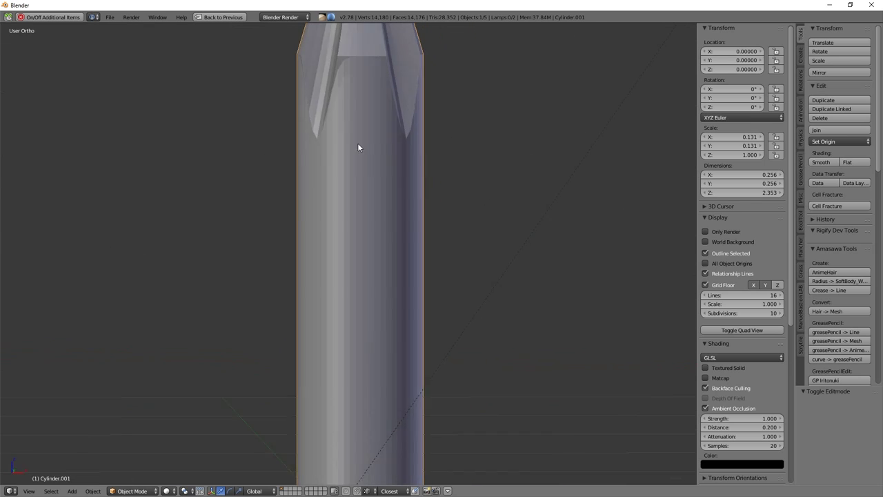
{"action": "scroll", "coordinate": [366, 125], "scroll_direction": "up", "scroll_amount": 2}
{"action": "right_click", "coordinate": [377, 190], "text": "alt"}
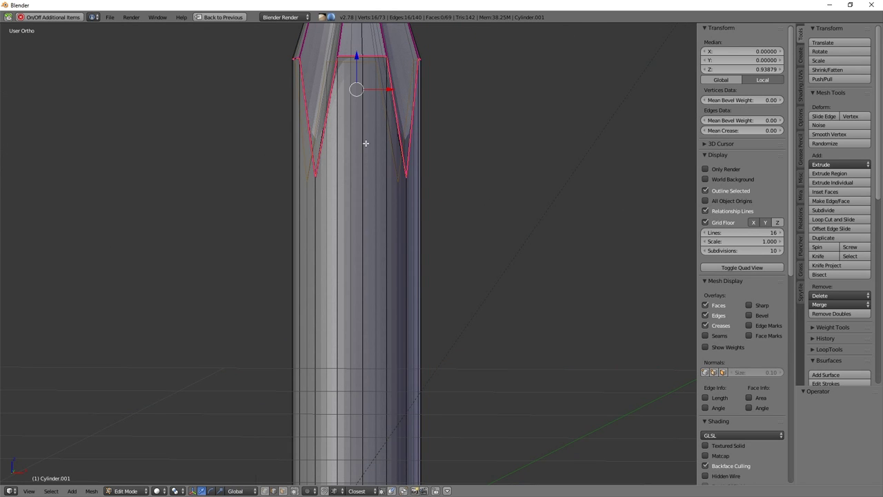
{"action": "key", "text": "g"}
{"action": "key", "text": "z"}
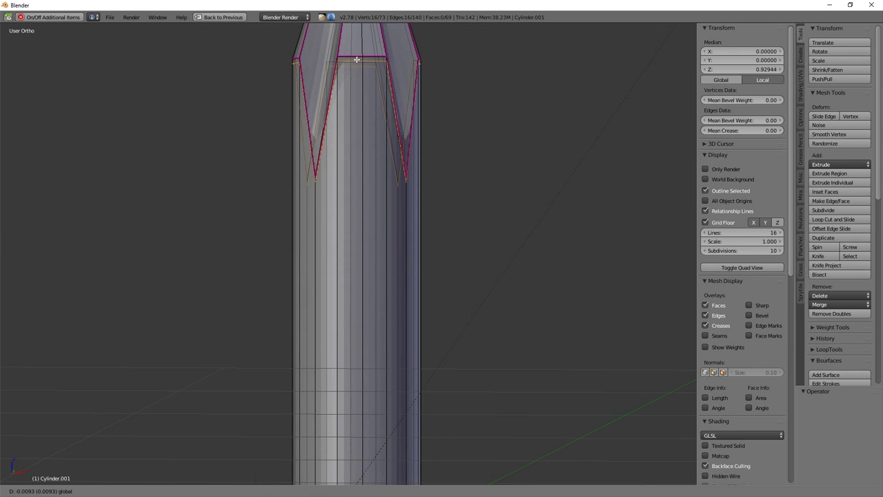
{"action": "left_click", "coordinate": [357, 60]}
{"action": "scroll", "coordinate": [355, 118], "scroll_direction": "down", "scroll_amount": 4}
{"action": "scroll", "coordinate": [394, 92], "scroll_direction": "up", "scroll_amount": 4}
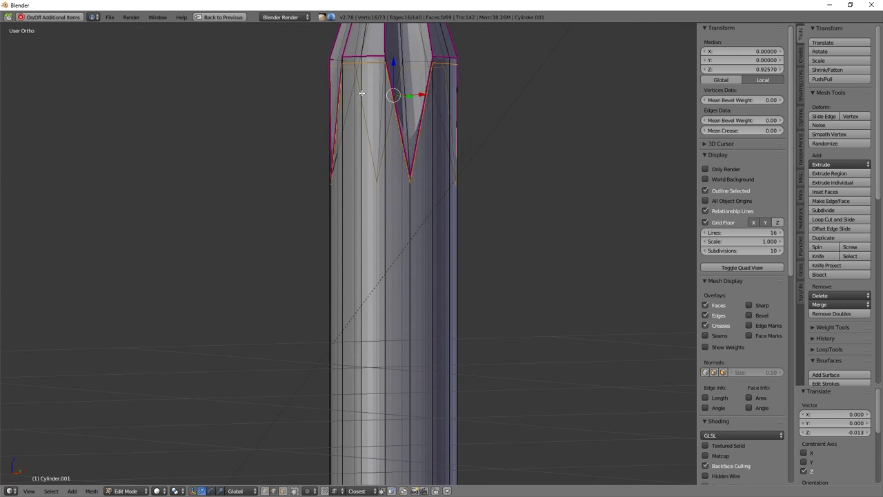
{"action": "key", "text": "ctrl+z"}
{"action": "key", "text": "g"}
{"action": "left_click", "coordinate": [428, 122]}
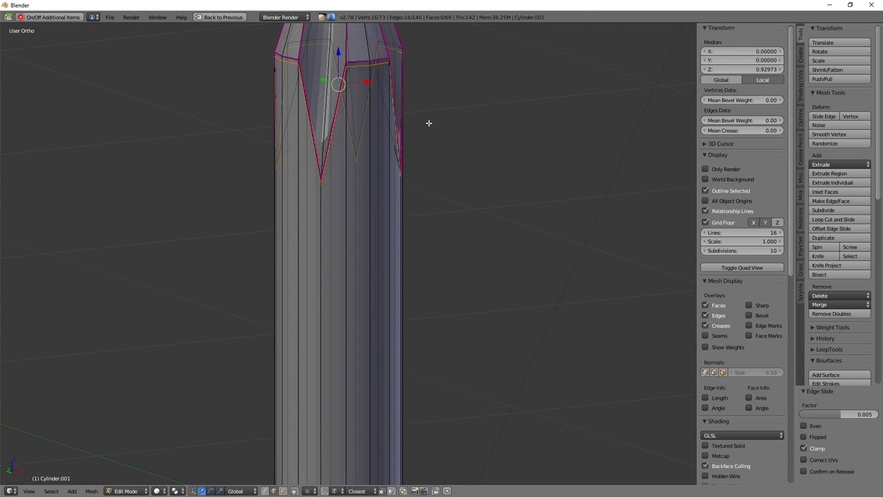
Delete the selected edge loop from the shaft tip
{"action": "key", "text": "Tab"}
{"action": "scroll", "coordinate": [371, 127], "scroll_direction": "down", "scroll_amount": 3}
{"action": "scroll", "coordinate": [337, 274], "scroll_direction": "up", "scroll_amount": 3}
{"action": "key", "text": "Tab"}
{"action": "scroll", "coordinate": [331, 269], "scroll_direction": "up", "scroll_amount": 2}
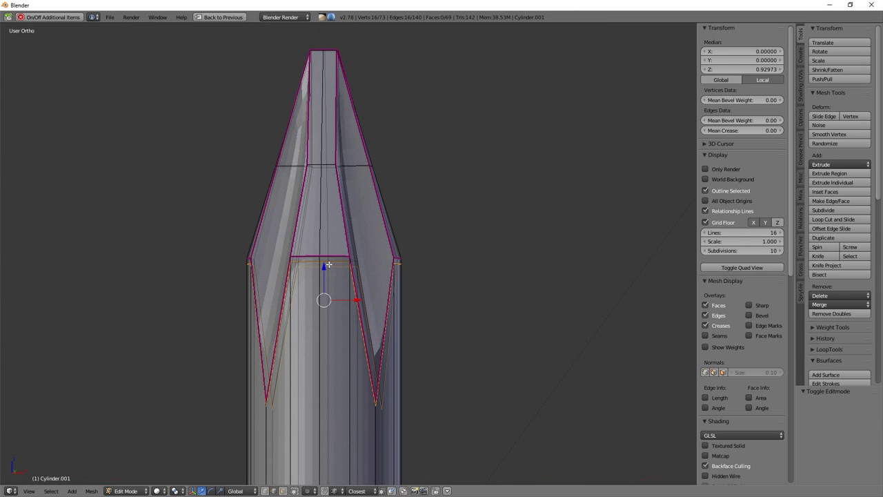
{"action": "key", "text": "x"}
{"action": "left_click", "coordinate": [324, 258]}
{"action": "key", "text": "g"}
{"action": "key", "text": "g"}
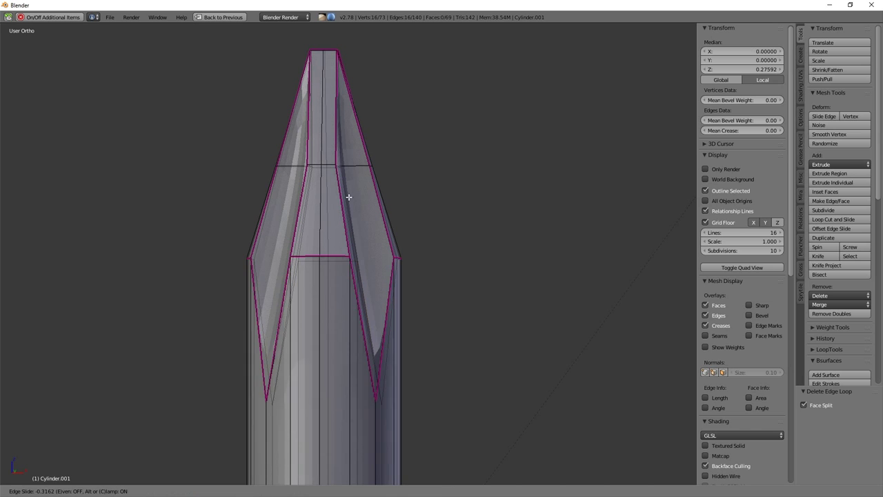
{"action": "key", "text": "ctrl+z"}
Box-select the pointed tip vertices in front view and scale them vertically to 0.735
{"action": "mouse_move", "coordinate": [359, 172]}
{"action": "middle_mouse_down"}
{"action": "mouse_move", "coordinate": [336, 253]}
{"action": "mouse_move", "coordinate": [361, 184]}
{"action": "middle_mouse_up"}
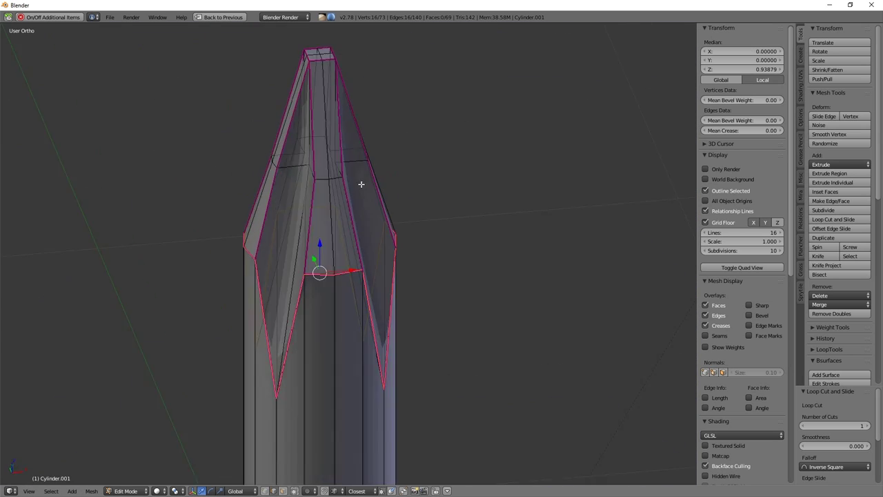
{"action": "key", "text": "KP_1"}
{"action": "scroll", "coordinate": [331, 207], "scroll_direction": "down", "scroll_amount": 4}
{"action": "key", "text": "Tab"}
{"action": "key", "text": "Tab"}
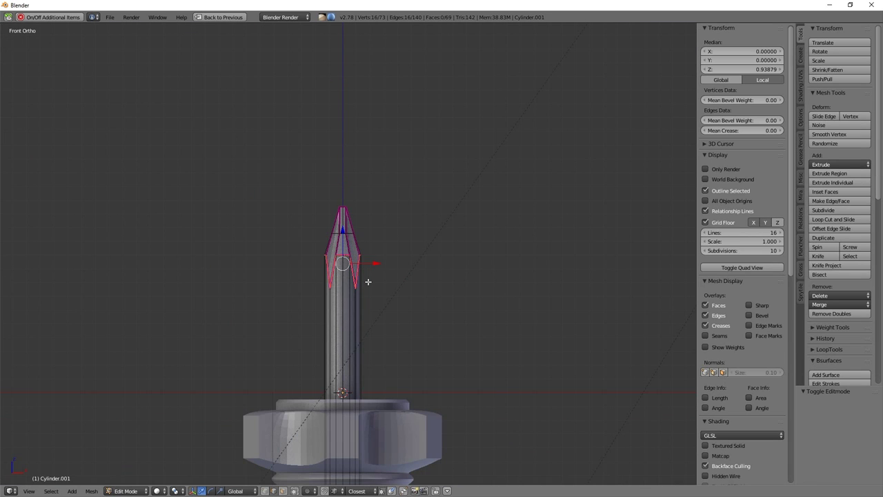
{"action": "middle_click_drag", "start_coordinate": [368, 282], "coordinate": [351, 278]}
{"action": "key", "text": "b"}
{"action": "left_click_drag", "start_coordinate": [258, 162], "coordinate": [371, 296]}
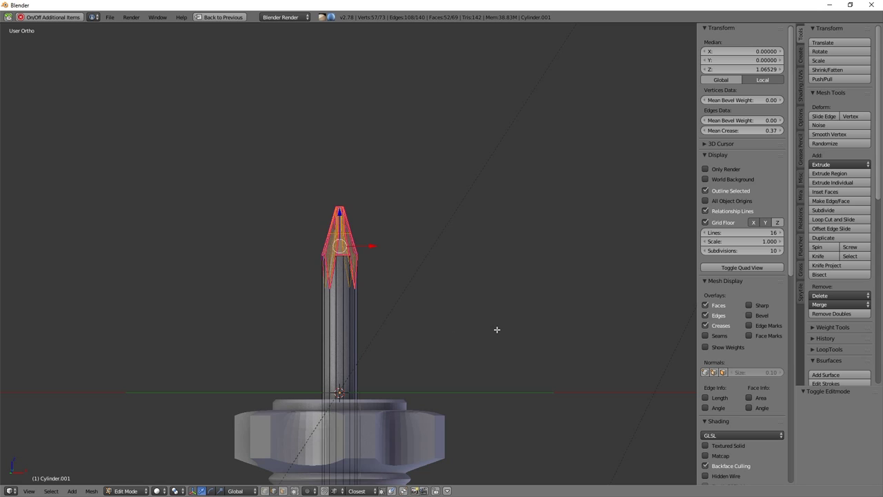
{"action": "key", "text": "s"}
{"action": "key", "text": "z"}
{"action": "left_click", "coordinate": [449, 317]}
Raise the tip 3.999 units along Z to lengthen the shaft
{"action": "scroll", "coordinate": [449, 317], "scroll_direction": "down", "scroll_amount": 4}
{"action": "key", "text": "g"}
{"action": "key", "text": "z"}
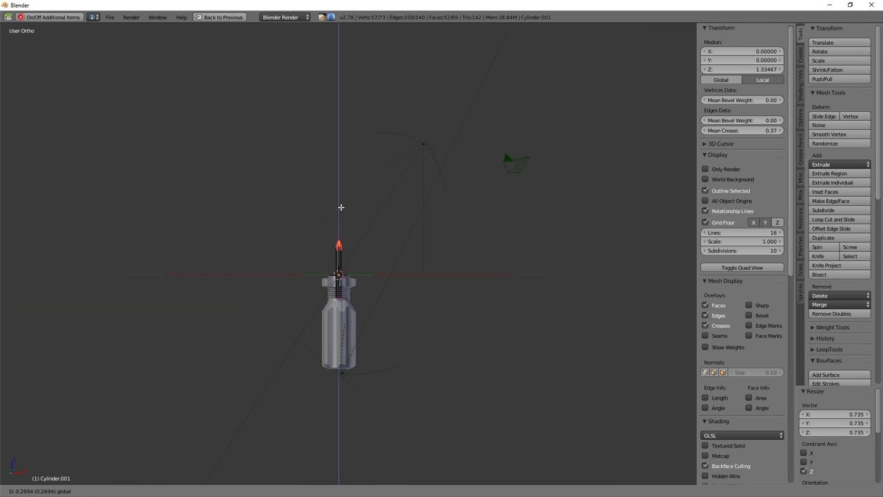
{"action": "left_click", "coordinate": [346, 123]}
{"action": "scroll", "coordinate": [338, 207], "scroll_direction": "up", "scroll_amount": 4}
Select all creased tip edges via Select Similar > Crease, excluding one stray edge
{"action": "scroll", "coordinate": [338, 207], "scroll_direction": "up", "scroll_amount": 2}
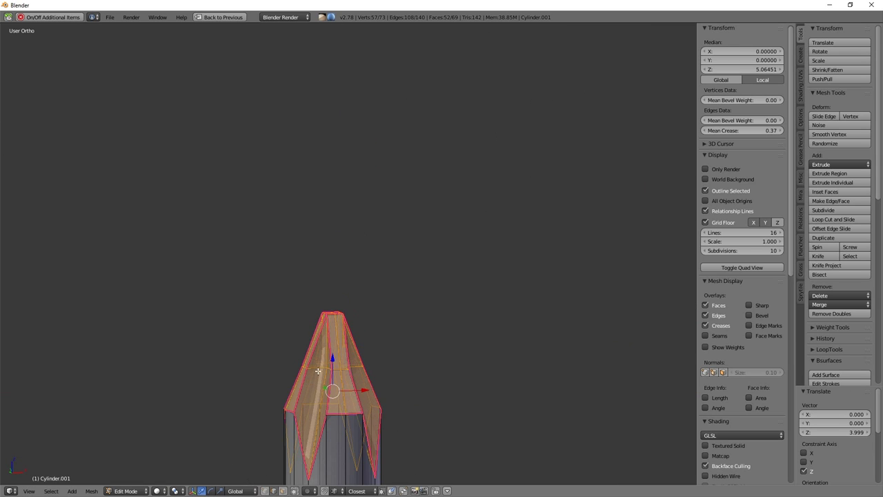
{"action": "right_click", "coordinate": [309, 383]}
{"action": "key", "text": "shift+g"}
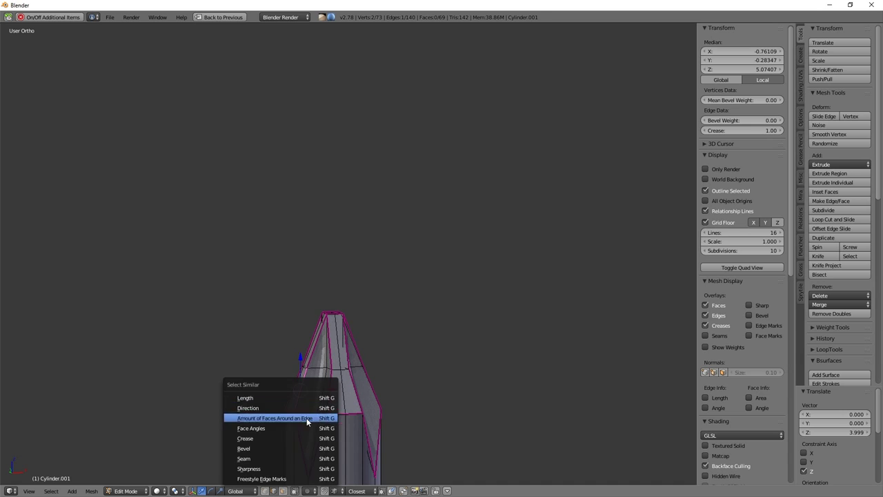
{"action": "left_click", "coordinate": [306, 439]}
{"action": "middle_click_drag", "start_coordinate": [338, 423], "coordinate": [353, 249], "text": "shift"}
{"action": "scroll", "coordinate": [352, 250], "scroll_direction": "up", "scroll_amount": 2}
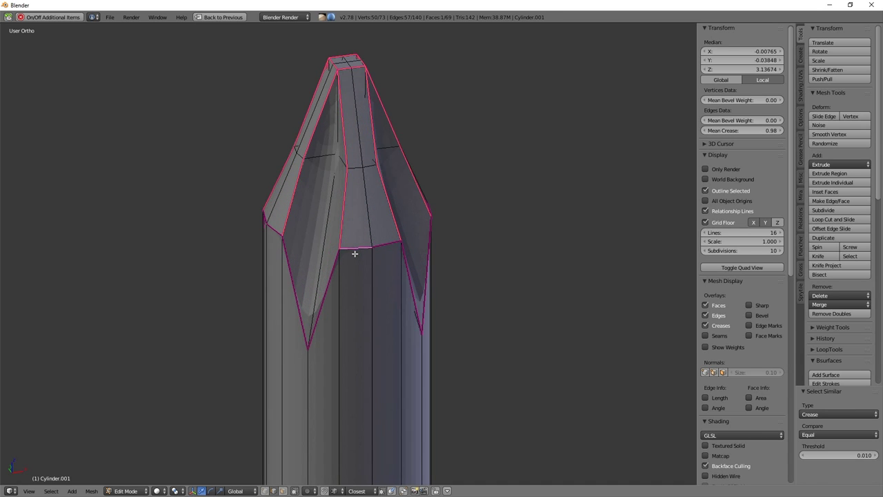
{"action": "scroll", "coordinate": [355, 257], "scroll_direction": "up", "scroll_amount": 1}
{"action": "scroll", "coordinate": [355, 256], "scroll_direction": "up", "scroll_amount": 2}
{"action": "right_click", "coordinate": [355, 257], "text": "shift"}
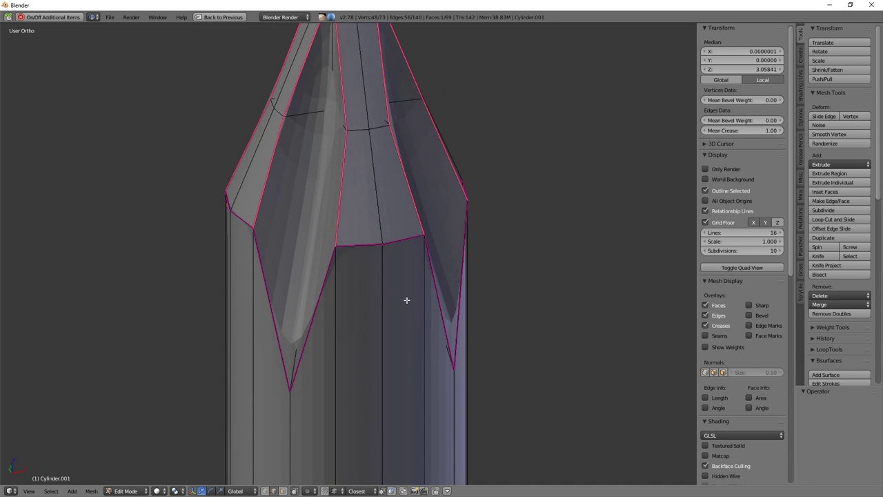
Mark the selected edges as Freestyle edges and return to Object Mode
{"action": "key", "text": "ctrl+e"}
{"action": "left_click", "coordinate": [407, 340]}
{"action": "scroll", "coordinate": [407, 338], "scroll_direction": "down", "scroll_amount": 3}
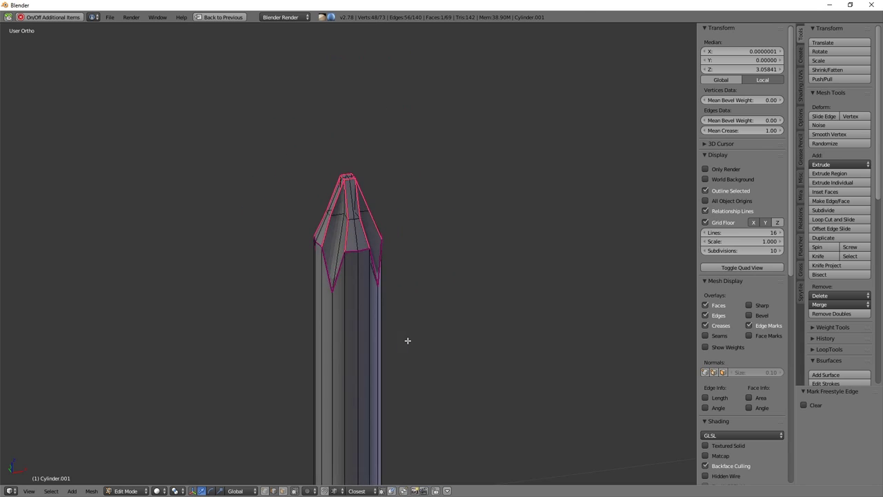
{"action": "scroll", "coordinate": [386, 345], "scroll_direction": "down", "scroll_amount": 2}
{"action": "key", "text": "Tab"}
{"action": "middle_click_drag", "start_coordinate": [381, 349], "coordinate": [375, 243], "text": "shift"}
{"action": "scroll", "coordinate": [375, 242], "scroll_direction": "down", "scroll_amount": 3}
Lengthen the handle by box-selecting its base vertices and moving them down along Z
{"action": "key", "text": "KP_1"}
{"action": "right_click", "coordinate": [363, 304]}
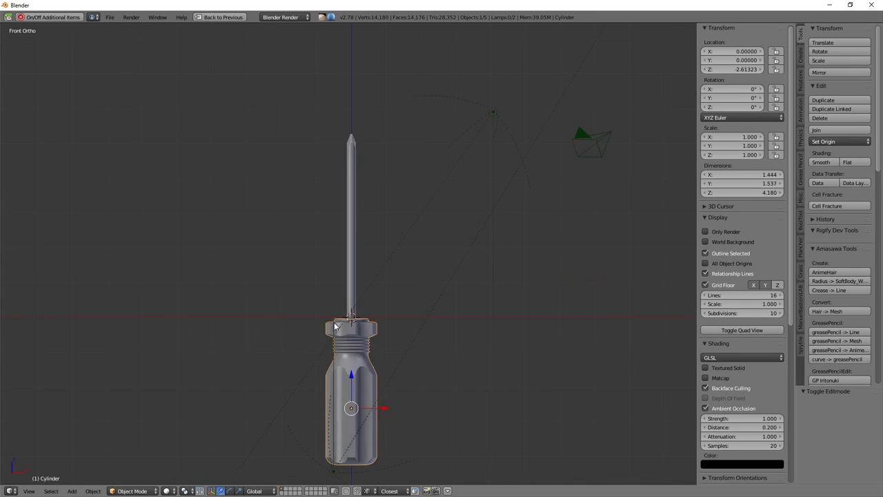
{"action": "key", "text": "Tab"}
{"action": "key", "text": "a"}
{"action": "key", "text": "z"}
{"action": "key", "text": "b"}
{"action": "left_click_drag", "start_coordinate": [317, 324], "coordinate": [405, 352]}
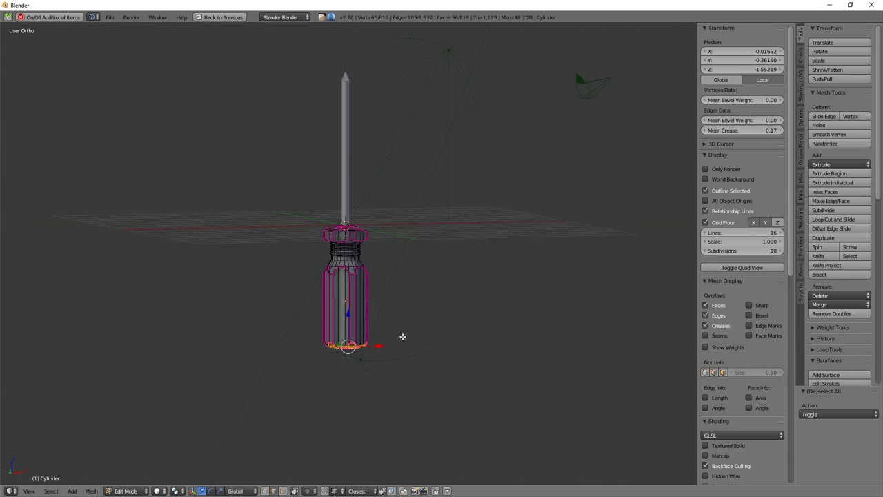
{"action": "middle_click_drag", "start_coordinate": [404, 336], "coordinate": [357, 334]}
{"action": "key", "text": "g"}
{"action": "key", "text": "z"}
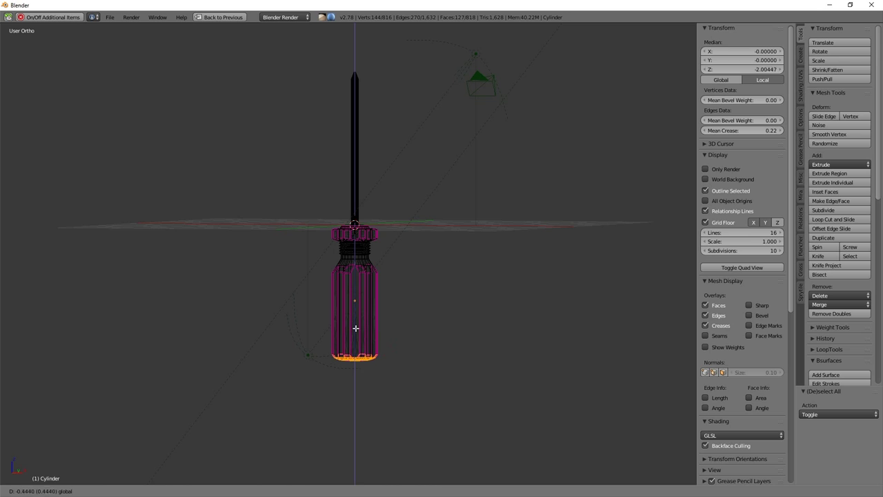
{"action": "left_click", "coordinate": [353, 344]}
{"action": "key", "text": "Tab"}
{"action": "key", "text": "z"}
Give the handle a new material with a red diffuse colour
{"action": "middle_click_drag", "start_coordinate": [354, 344], "coordinate": [365, 331]}
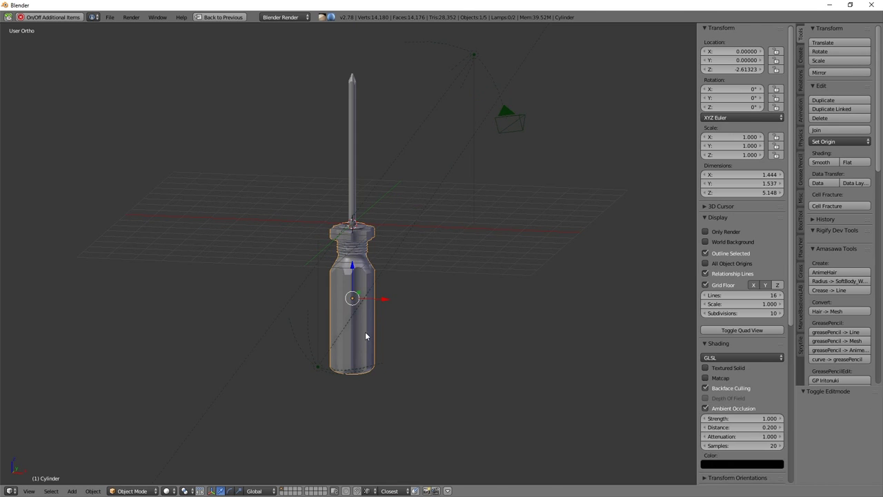
{"action": "key", "text": "ctrl+Up"}
{"action": "left_click", "coordinate": [816, 442]}
{"action": "left_click", "coordinate": [794, 476]}
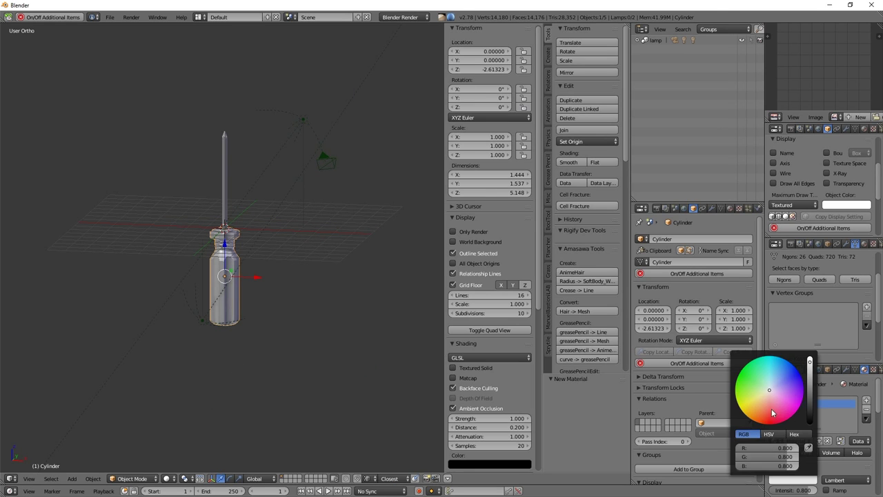
{"action": "left_click", "coordinate": [766, 378]}
Parent the steel shaft to the handle with Ctrl+P > Object
{"action": "right_click", "coordinate": [224, 172]}
{"action": "right_click", "coordinate": [234, 284], "text": "shift"}
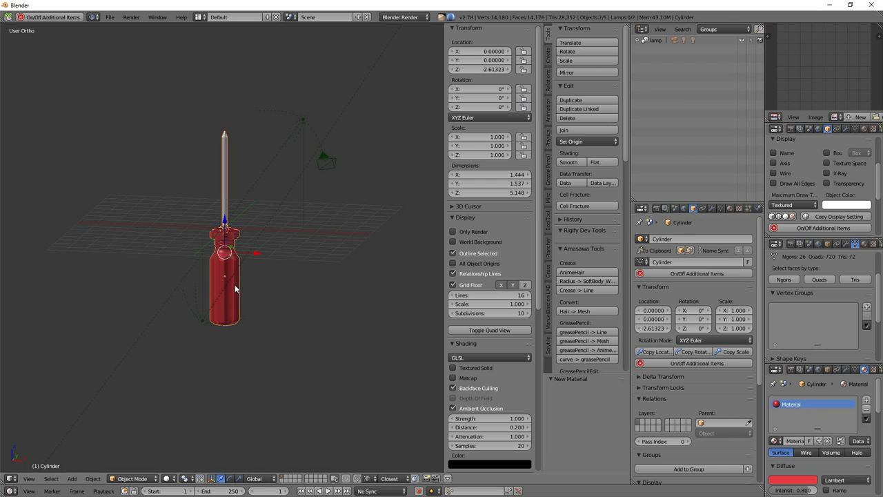
{"action": "key", "text": "ctrl+p"}
{"action": "left_click", "coordinate": [246, 288]}
{"action": "key", "text": "ctrl+Up"}
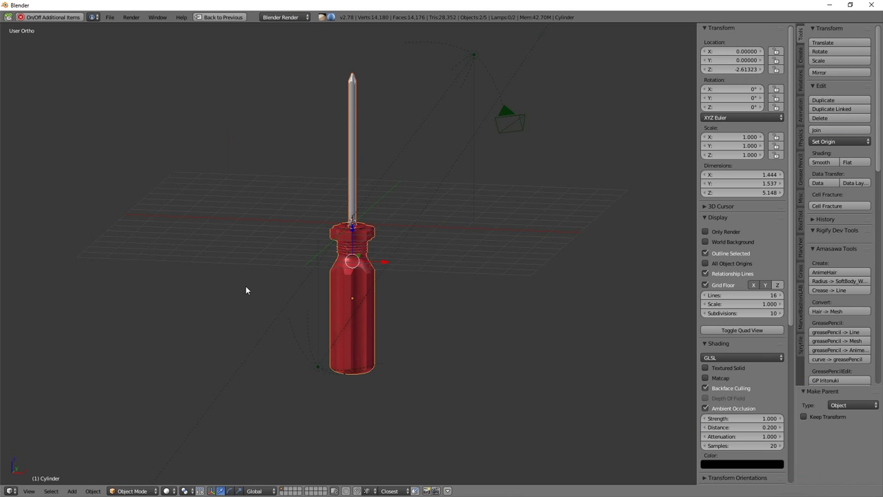
{"action": "scroll", "coordinate": [344, 276], "scroll_direction": "up", "scroll_amount": 3}
Place a linked duplicate of the screwdriver to the right and tilt it
{"action": "key", "text": "alt+d"}
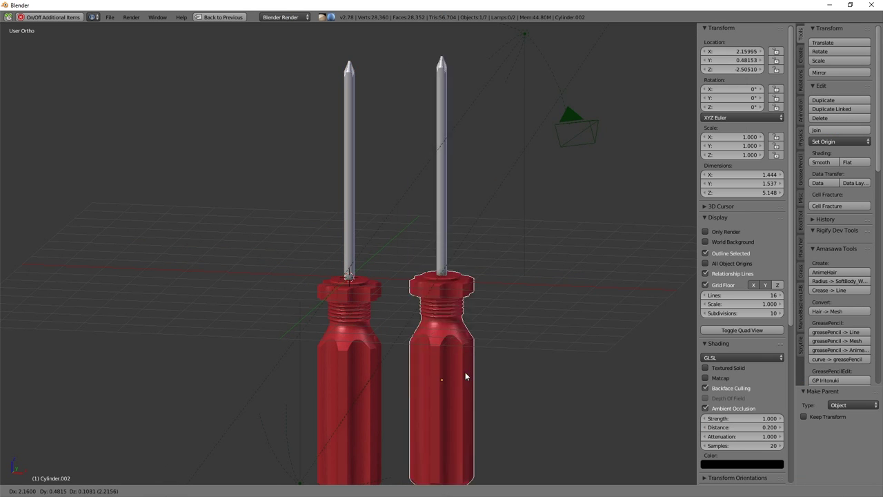
{"action": "left_click", "coordinate": [509, 362]}
{"action": "key", "text": "r"}
{"action": "key", "text": "r"}
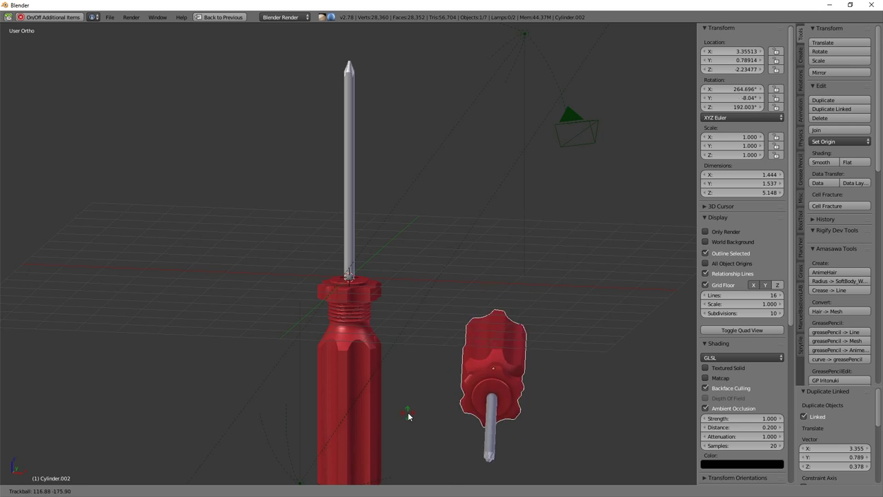
{"action": "left_click", "coordinate": [591, 422]}
Rotate and reposition the original screwdriver so the two lie at opposing angles
{"action": "right_click", "coordinate": [368, 362]}
{"action": "key", "text": "r"}
{"action": "key", "text": "r"}
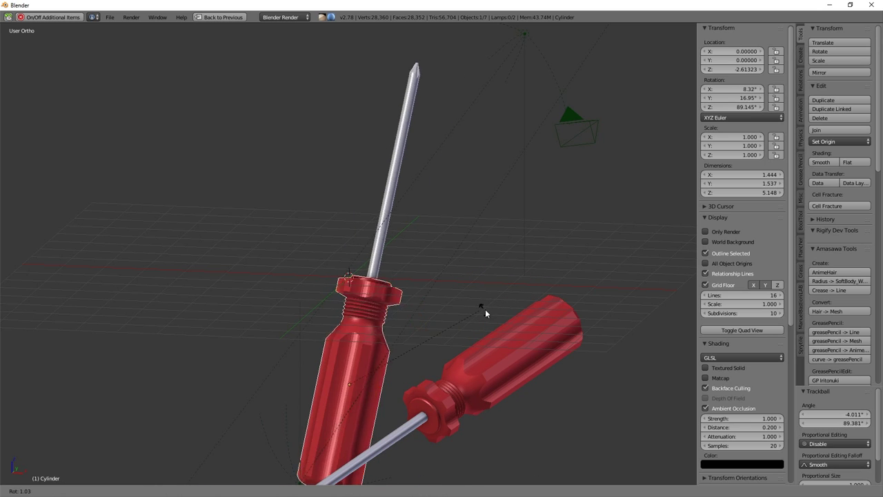
{"action": "left_click", "coordinate": [518, 285]}
{"action": "key", "text": "g"}
{"action": "left_click", "coordinate": [457, 290]}
{"action": "scroll", "coordinate": [461, 278], "scroll_direction": "down", "scroll_amount": 3}
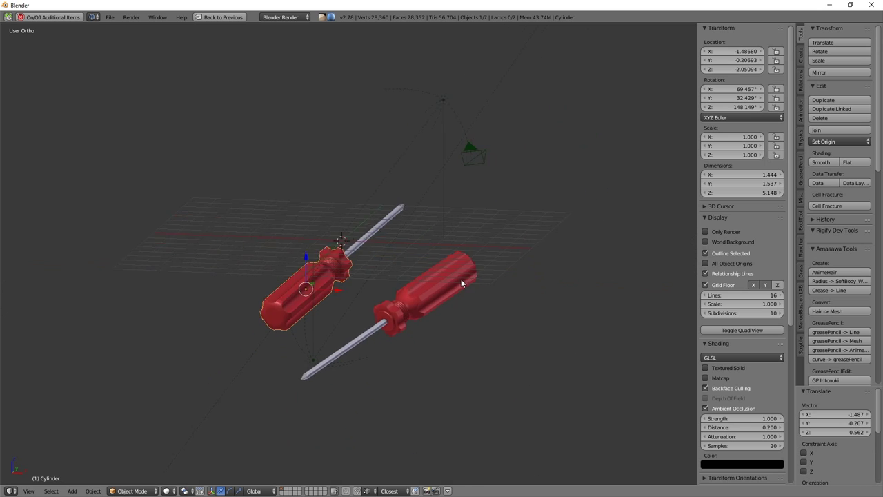
{"action": "scroll", "coordinate": [474, 287], "scroll_direction": "up", "scroll_amount": 5}
{"action": "middle_click_drag", "start_coordinate": [474, 287], "coordinate": [469, 265], "text": "shift"}
Deselect everything and switch the viewport to rendered shading
{"action": "left_click", "coordinate": [574, 351]}
{"action": "key", "text": "a"}
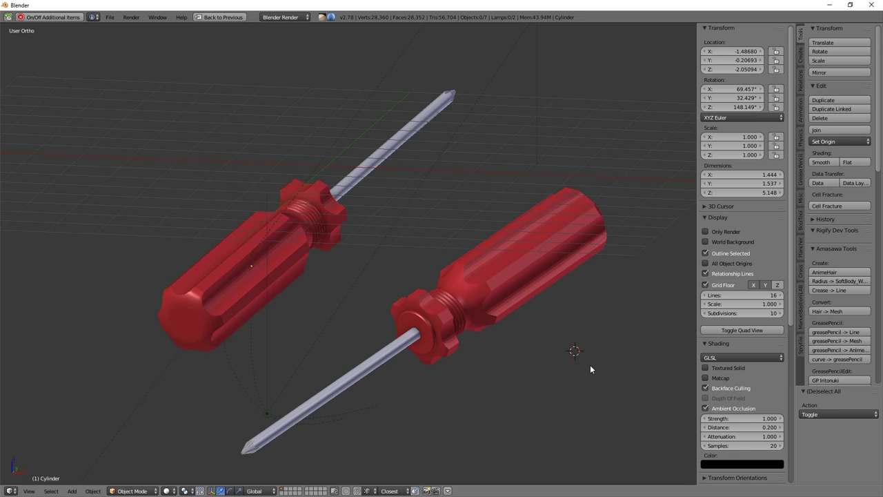
{"action": "key", "text": "shift+z"}
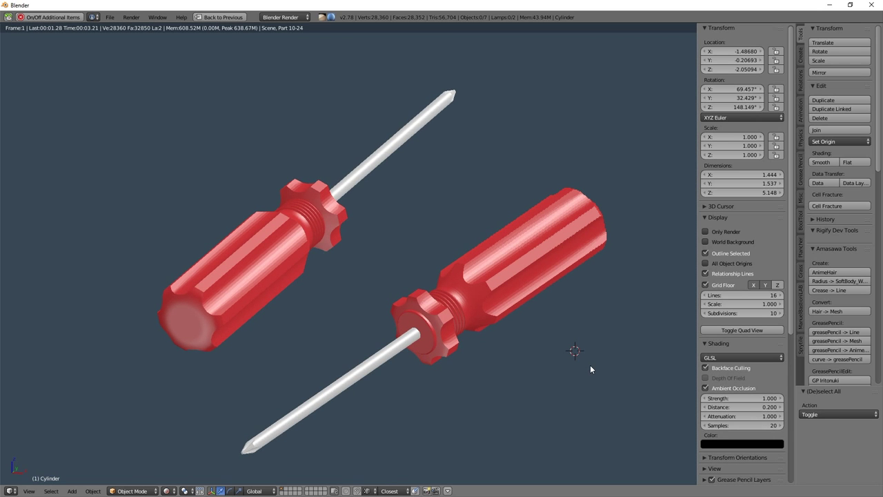